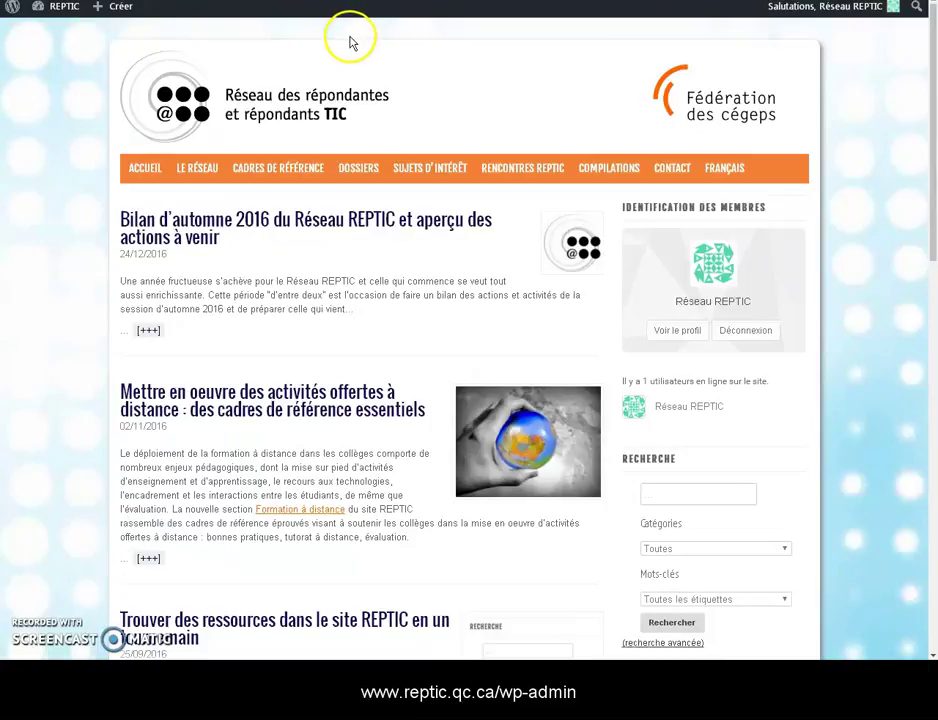
# - Go from the REPTIC home page to the Tableau de bord admin dashboard
pyautogui.moveTo(64, 17)
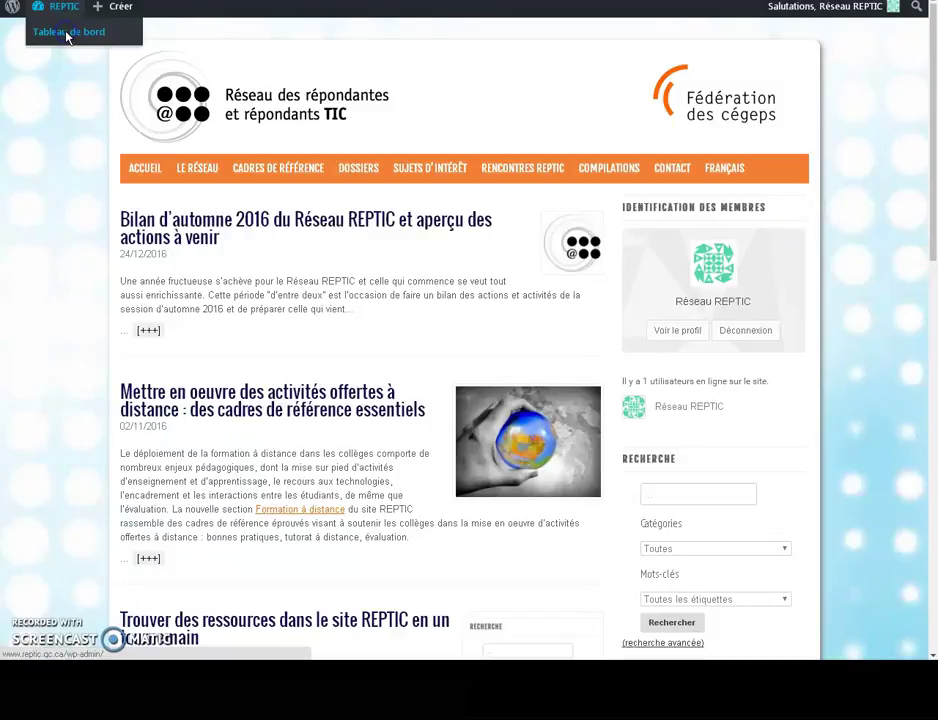
pyautogui.click(67, 36)
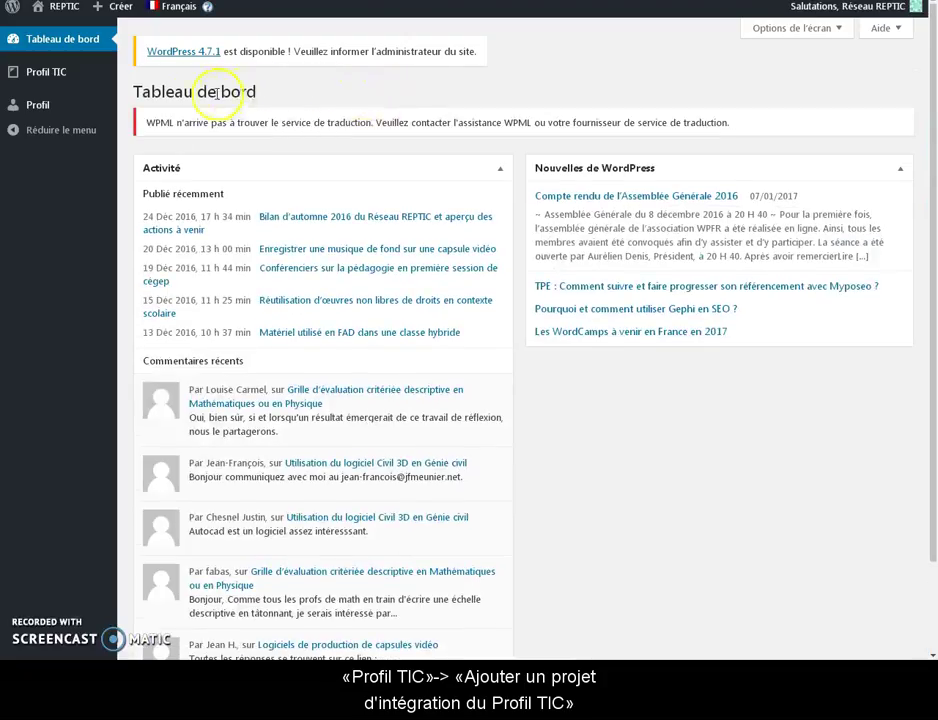
# - Open the blank 'Ajouter un projet d'intégration du Profil TIC' form from the Profil TIC menu
pyautogui.moveTo(51, 78)
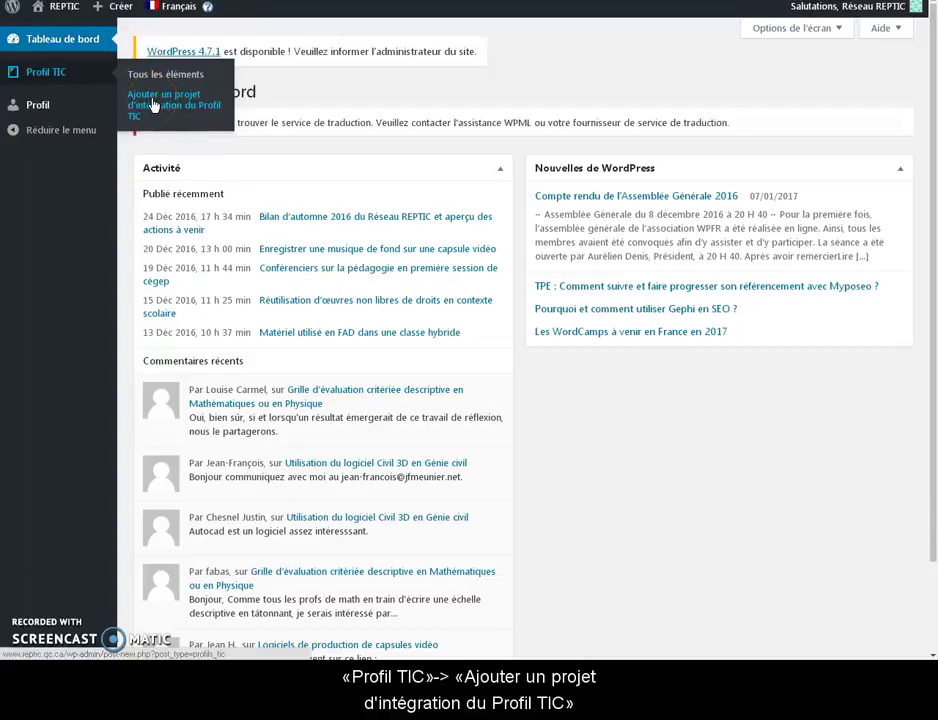
pyautogui.click(153, 104)
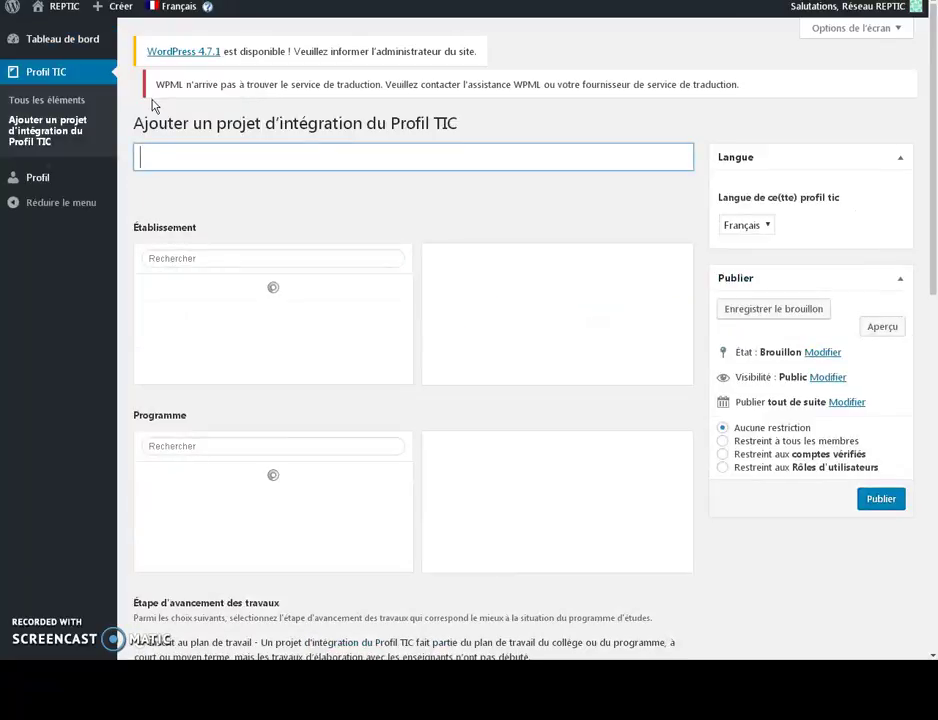
# - Enter 'Arts visuels - Sherbrooke' as the new project's title
pyautogui.click(176, 164)
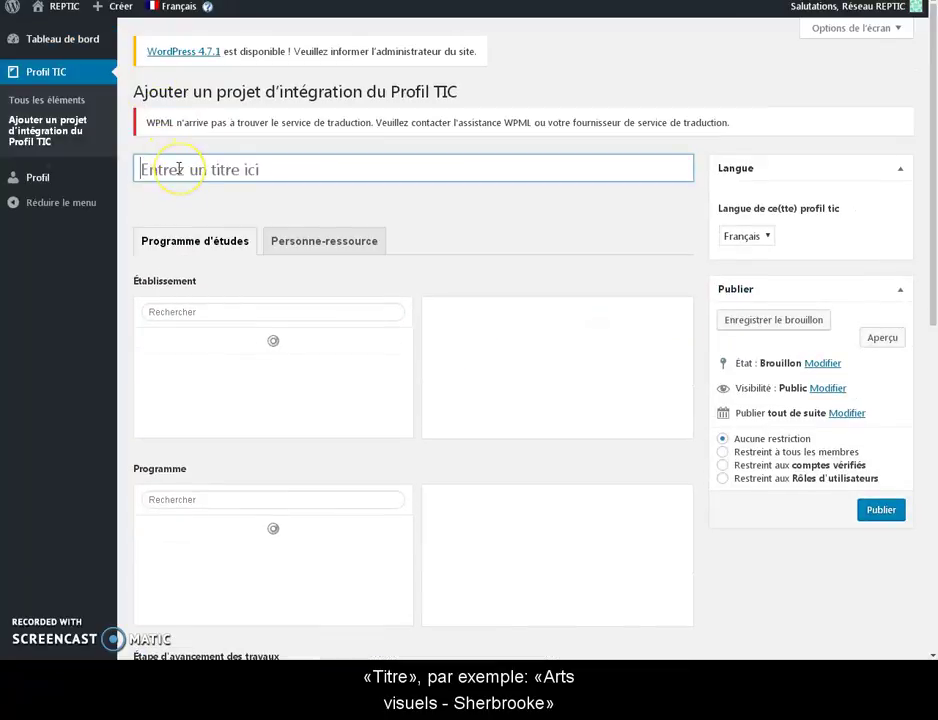
pyautogui.click(179, 168)
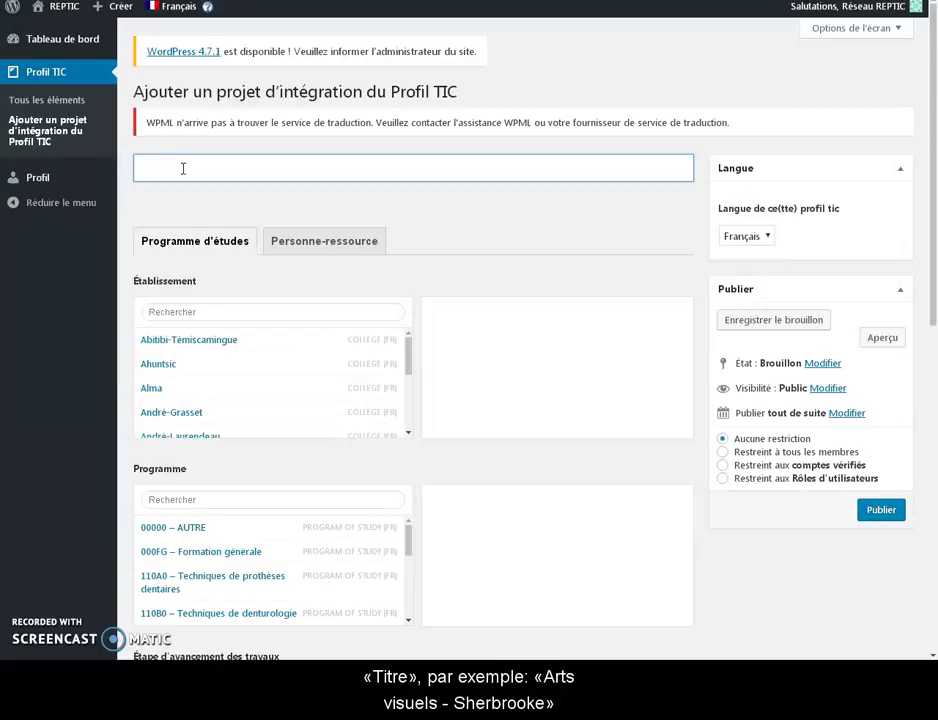
pyautogui.write('Visua')
pyautogui.press('BackSpace')
pyautogui.press('BackSpace')
pyautogui.press('BackSpace')
pyautogui.press('BackSpace')
pyautogui.write('Arts visuels - Sherbrooke')
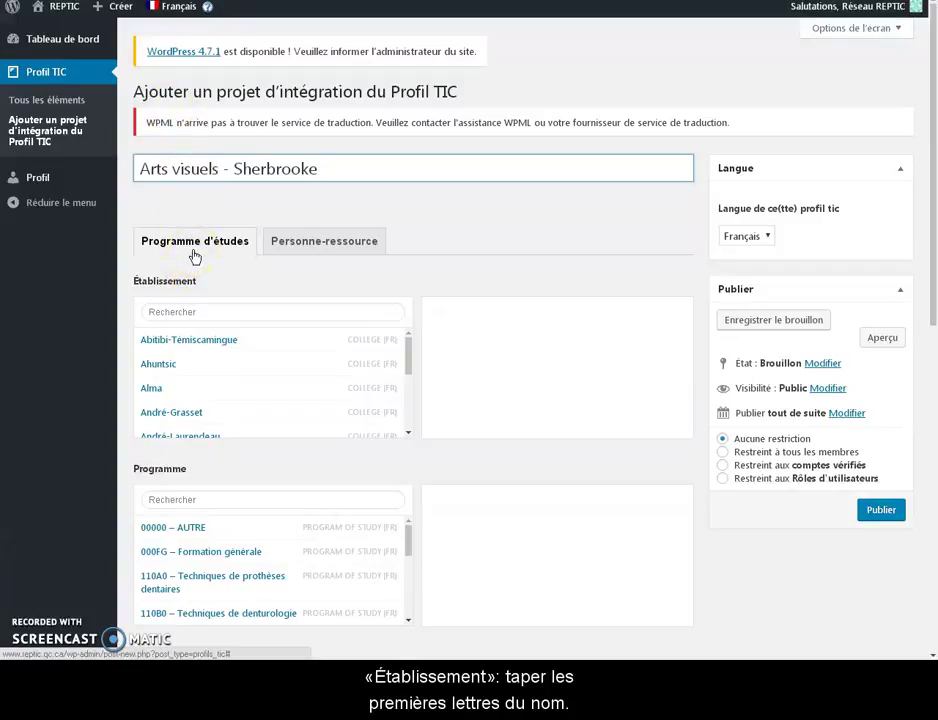
# - Pick Sherbrooke as établissement and 510A0 – Arts visuels as programme from the searchable lists
pyautogui.click(195, 311)
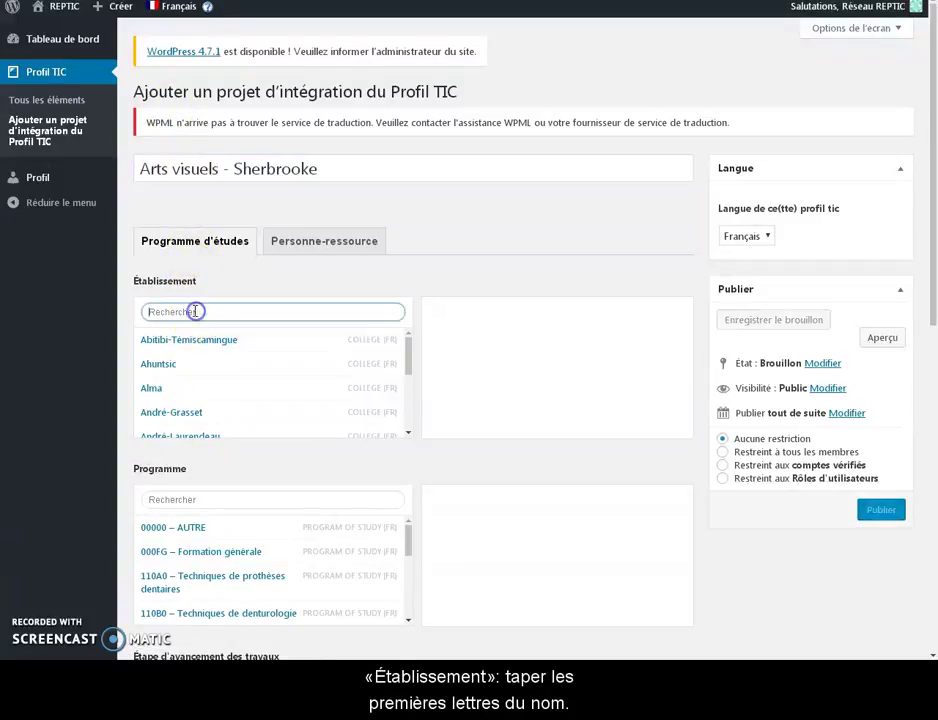
pyautogui.write('sherb')
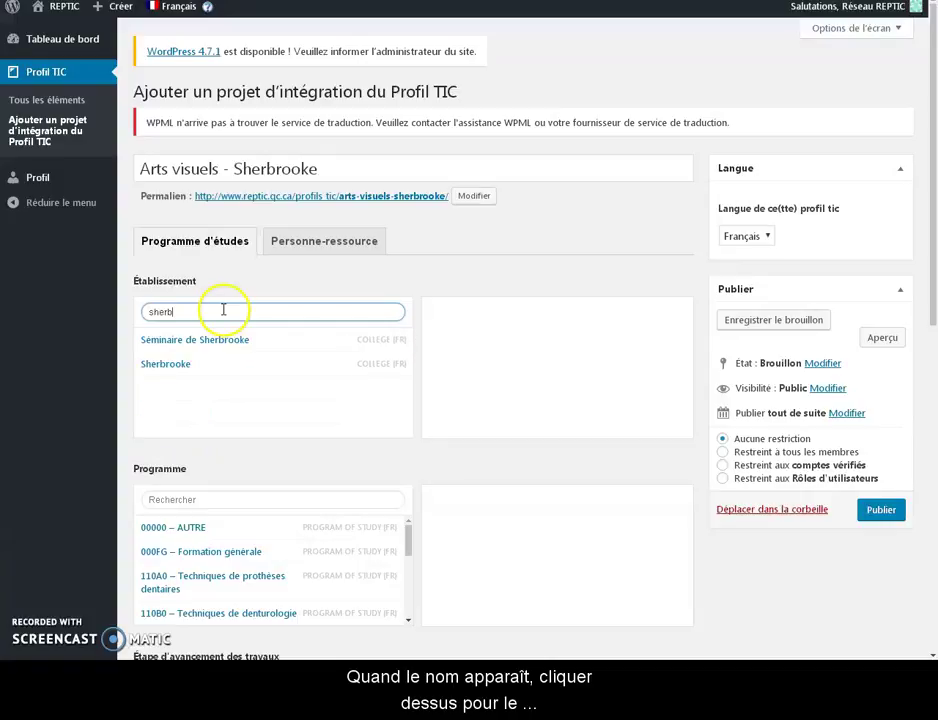
pyautogui.click(212, 367)
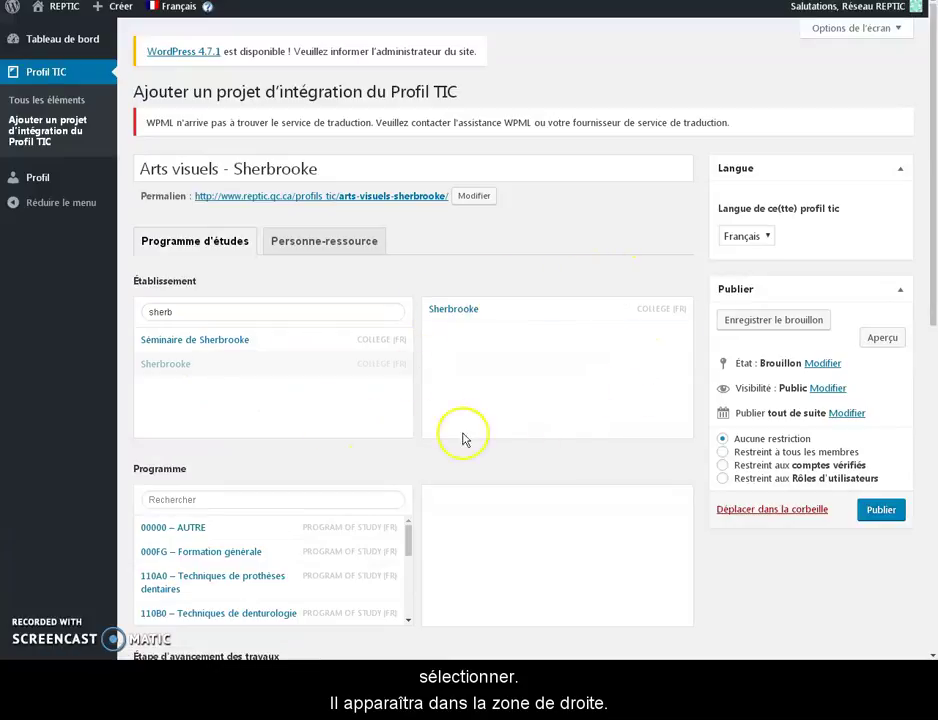
pyautogui.click(230, 494)
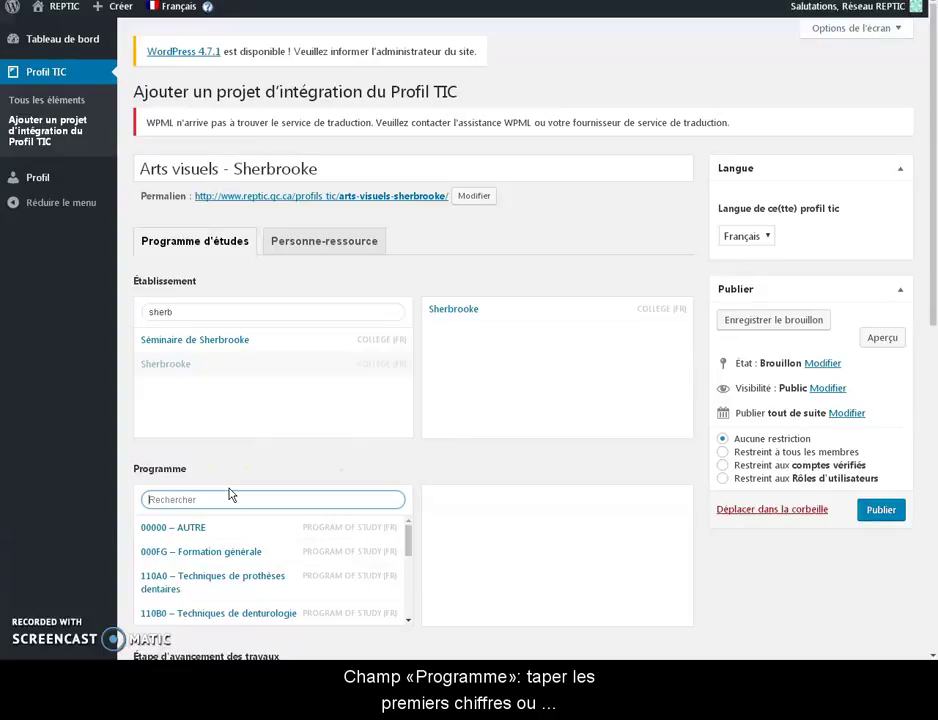
pyautogui.write('510')
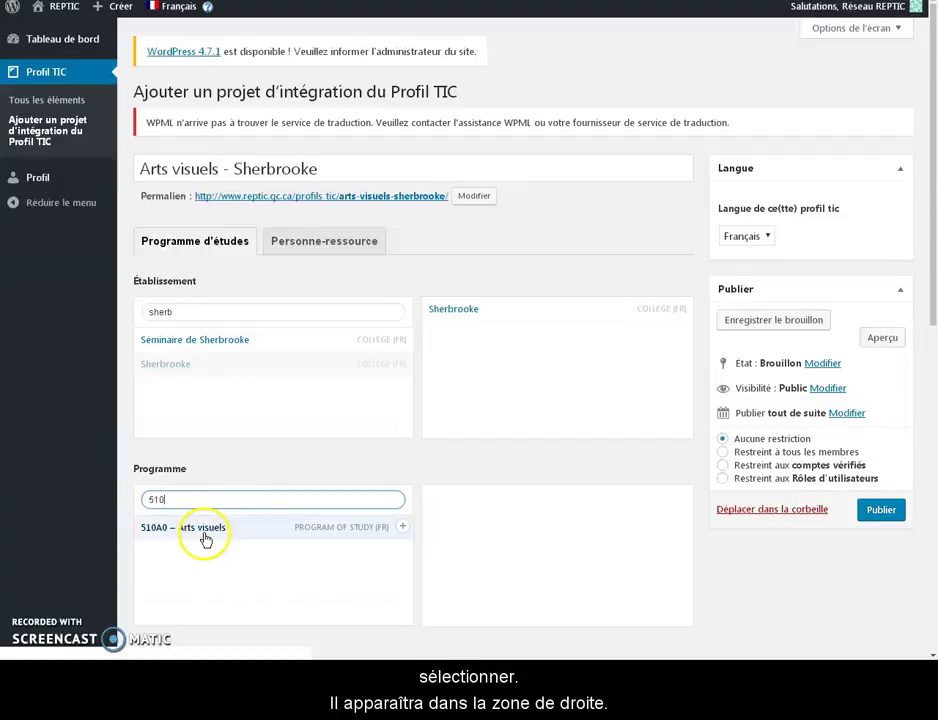
pyautogui.click(205, 528)
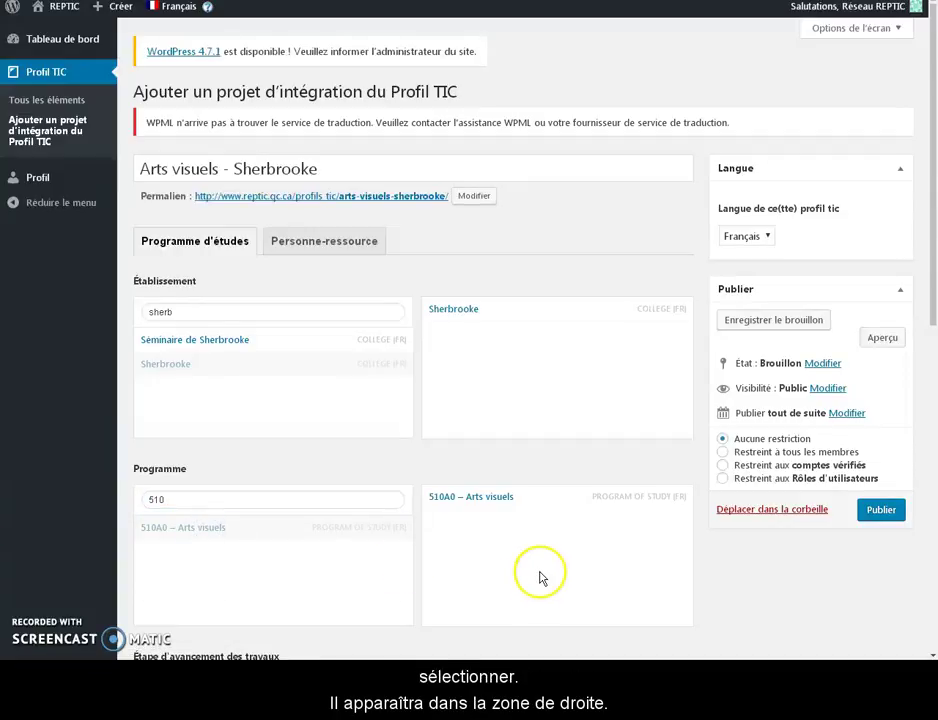
pyautogui.scroll(-1, 540, 578)
# - Set status En cours d'intégration with work dates 01/01/2017 to 01/05/2017
pyautogui.scroll(-5, 540, 578)
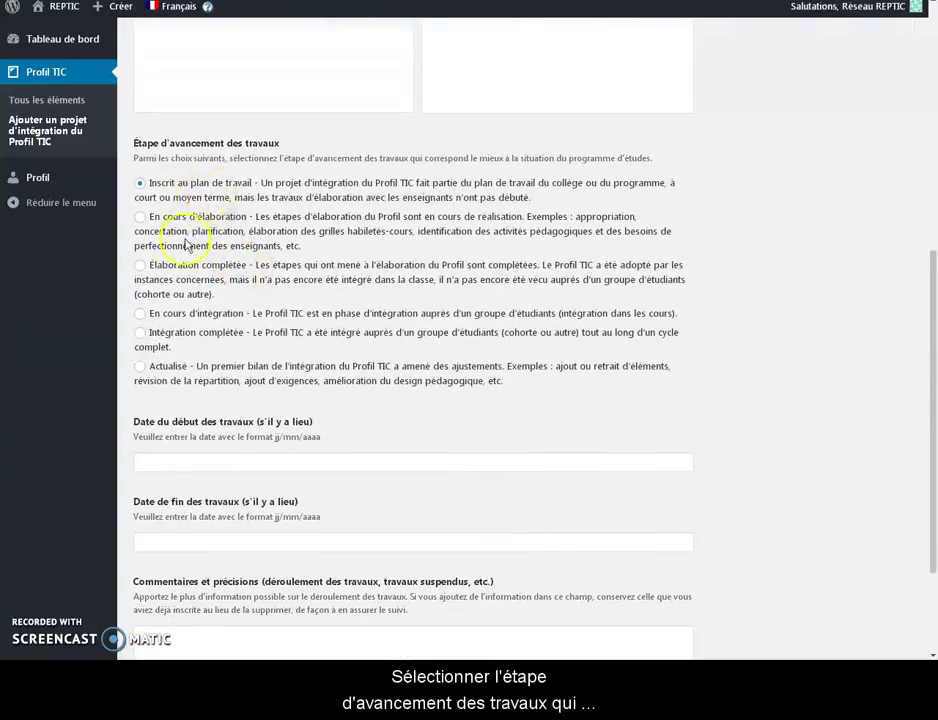
pyautogui.click(140, 313)
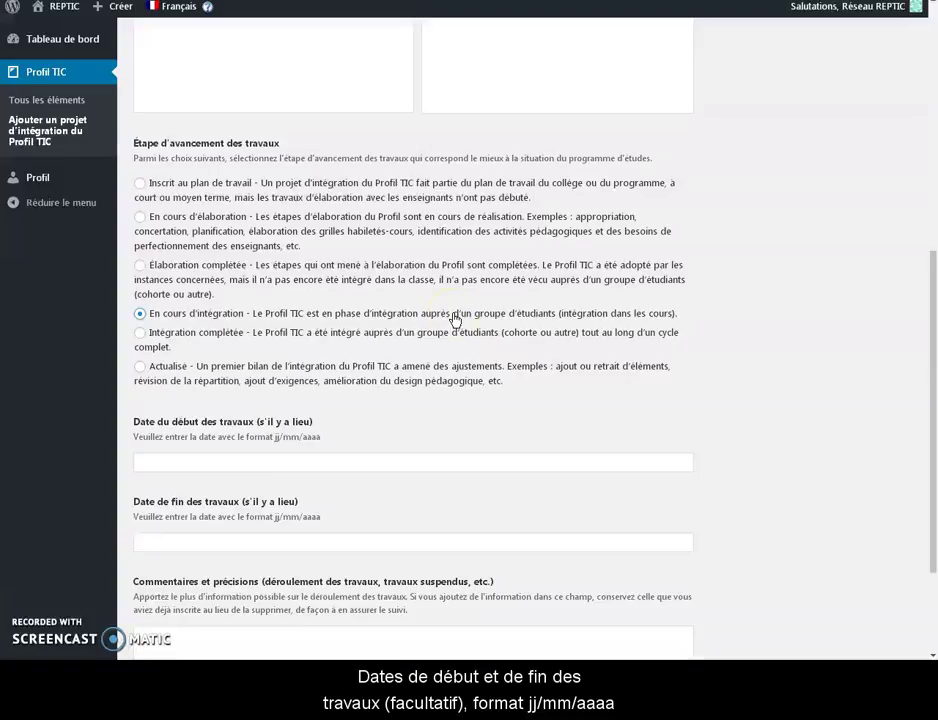
pyautogui.scroll(-3, 454, 316)
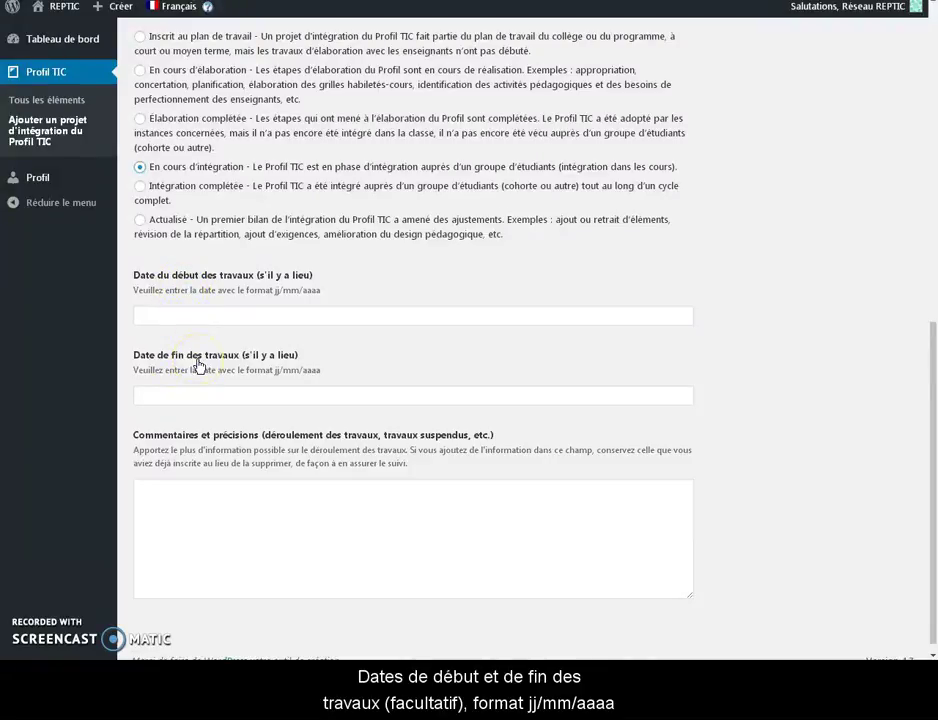
pyautogui.moveTo(322, 291); pyautogui.dragTo(275, 292)
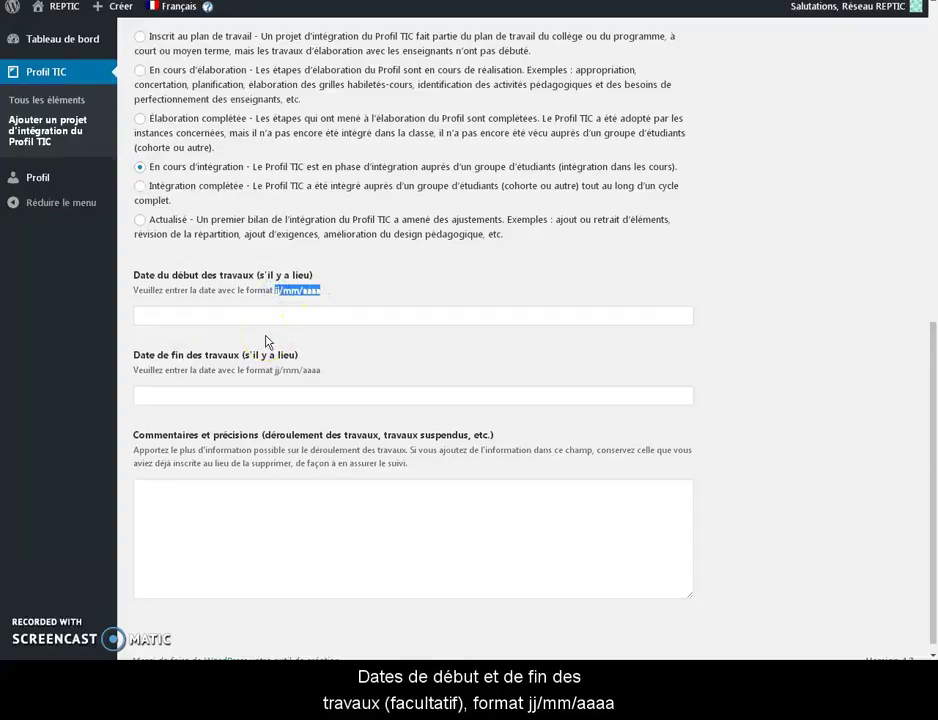
pyautogui.click(261, 314)
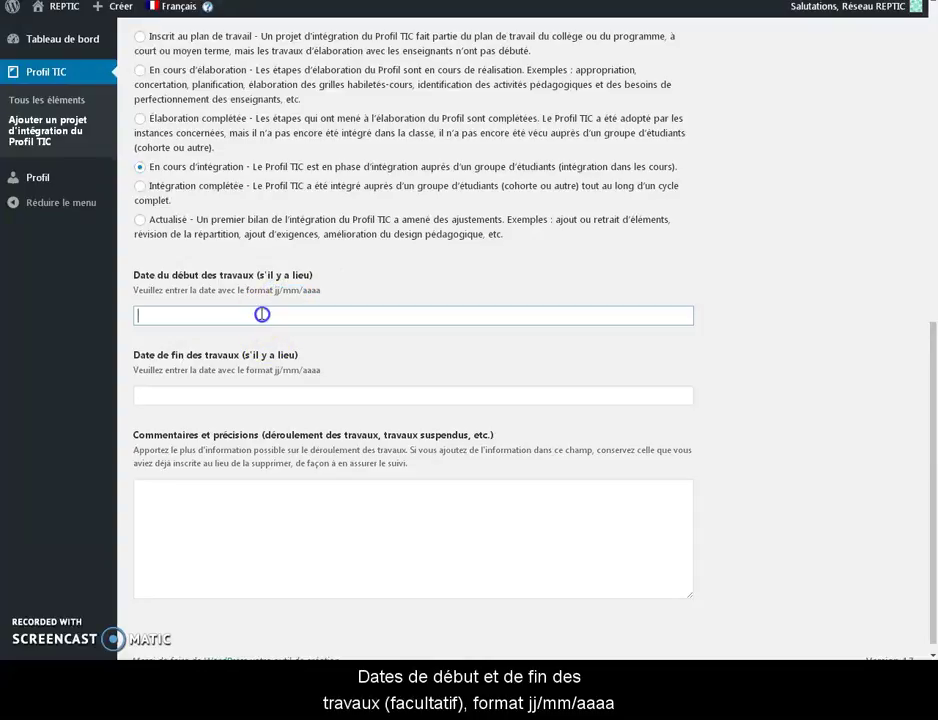
pyautogui.write('01')
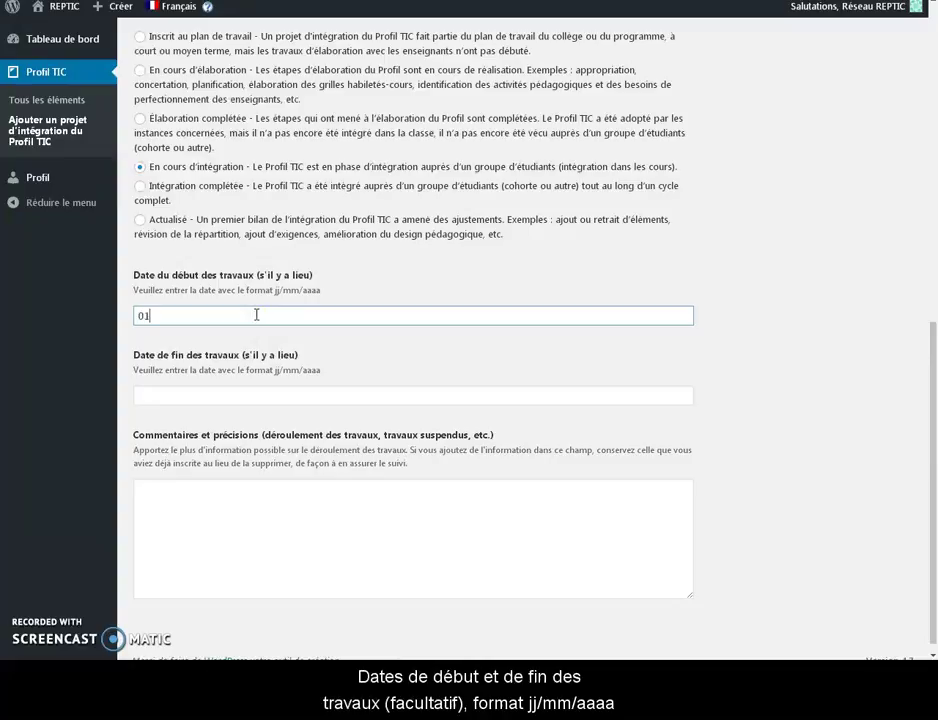
pyautogui.write('/01/')
pyautogui.click(248, 389)
pyautogui.write('01/05/2017')
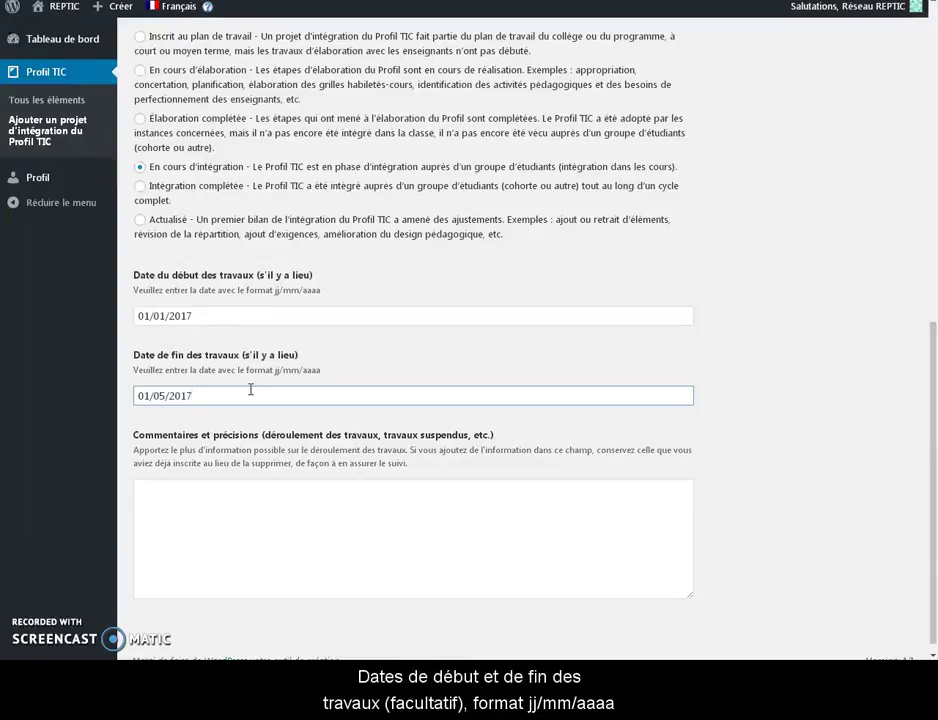
pyautogui.scroll(-1, 251, 390)
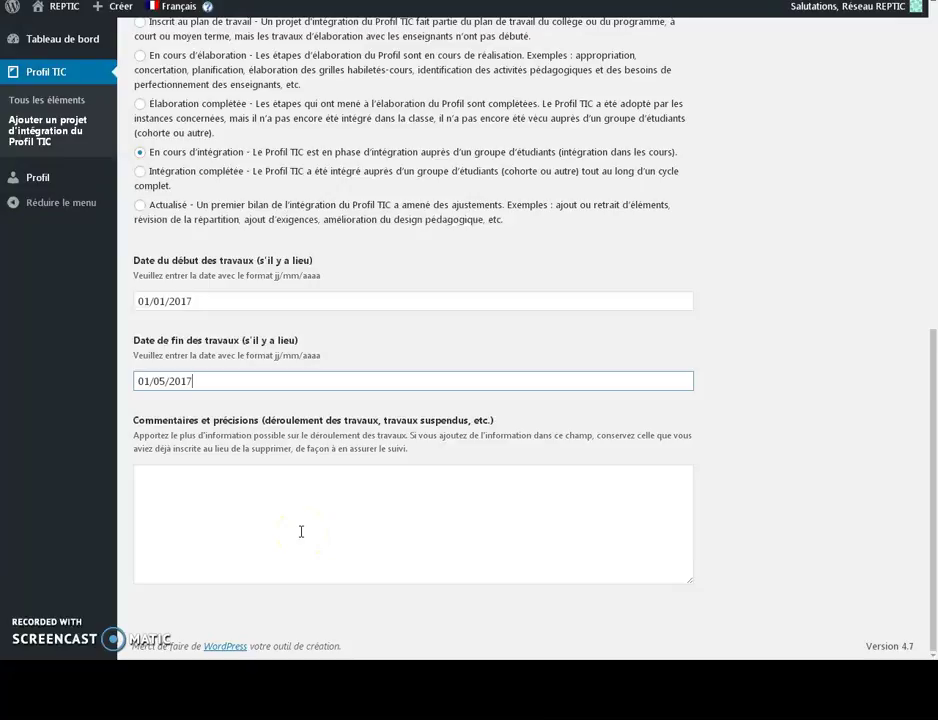
pyautogui.scroll(10, 301, 531)
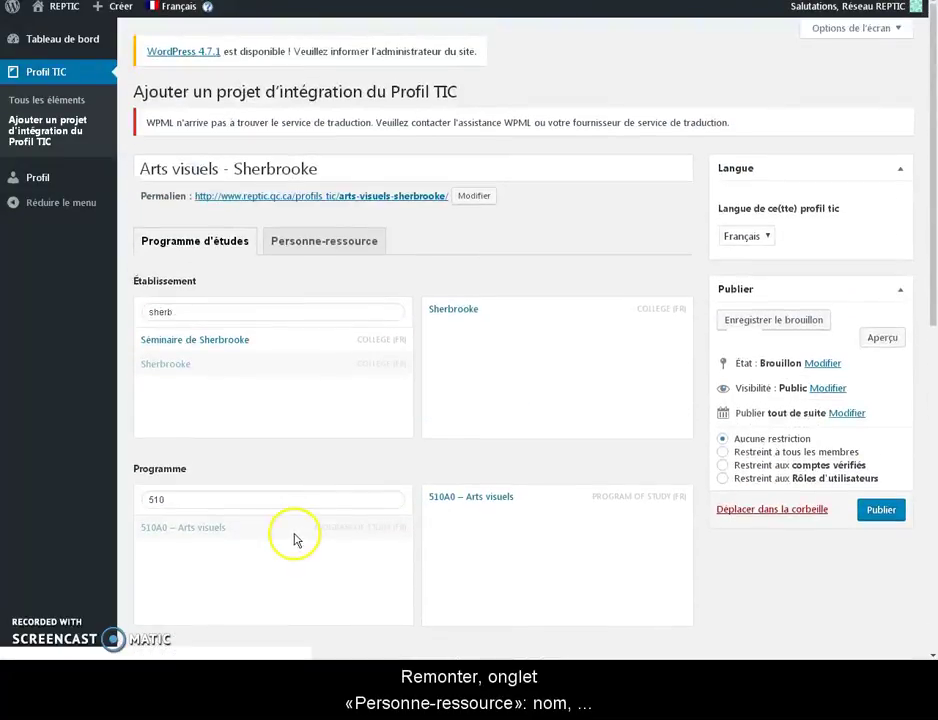
# - Fill in the Personne-ressource name, e-mail and role Conseiller pédagogique, then publish the project
pyautogui.click(328, 240)
pyautogui.click(282, 301)
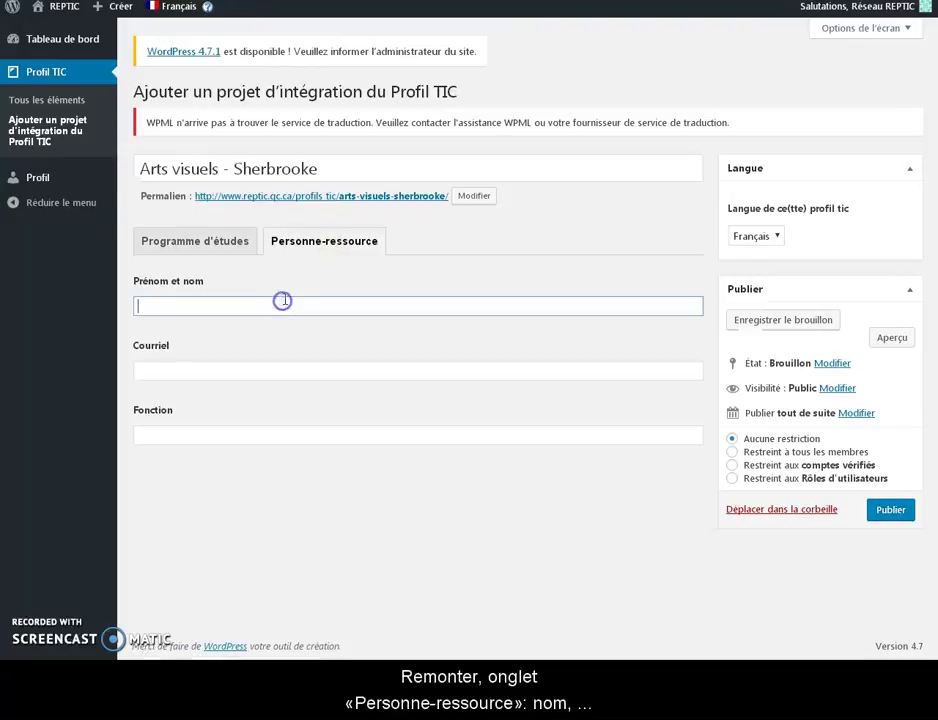
pyautogui.write('Réseau REPTIC')
pyautogui.press('Tab')
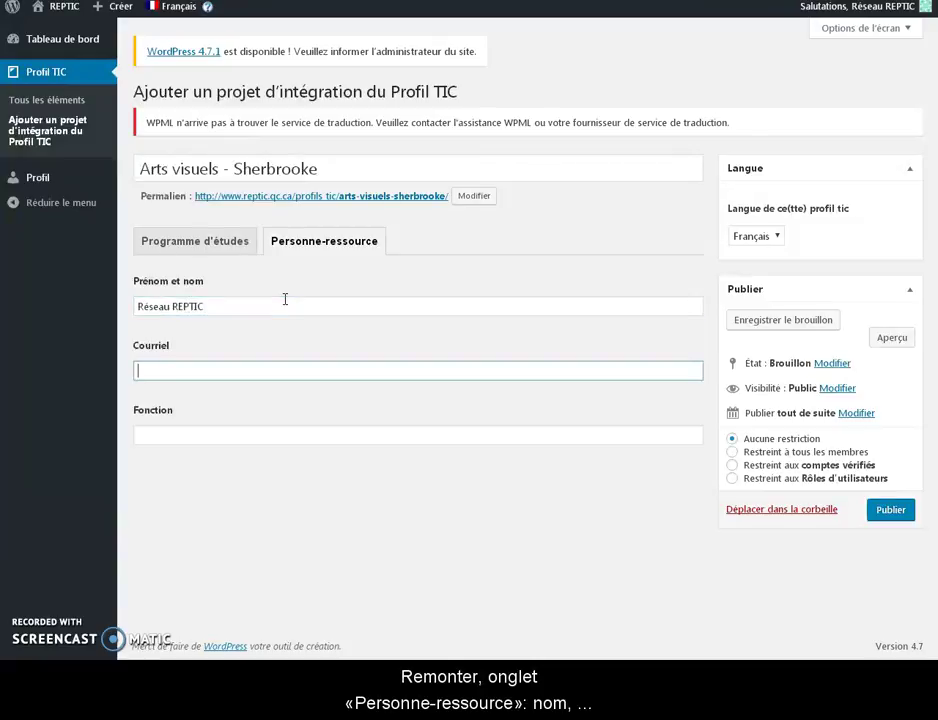
pyautogui.press('Tab')
pyautogui.write('Conseiller pédagogique')
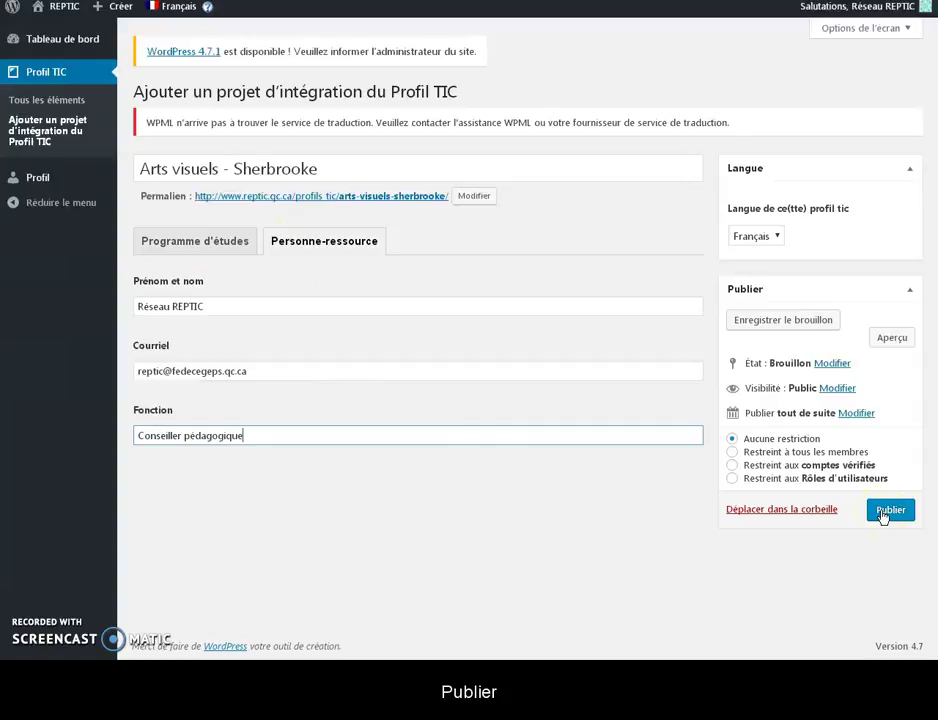
pyautogui.click(883, 513)
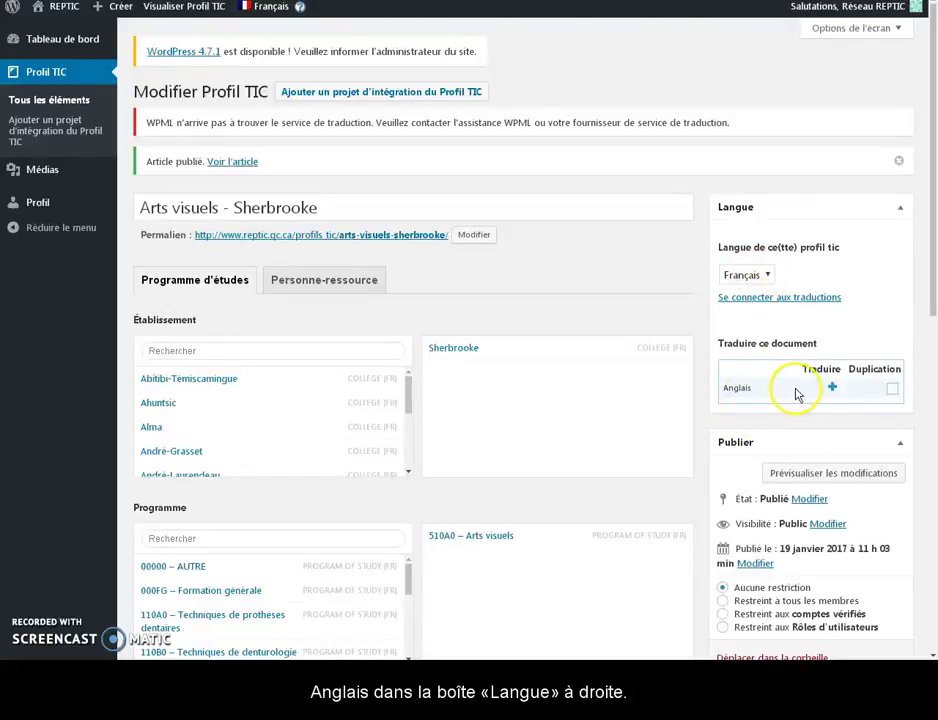
# - Add an Anglais translation of the project titled 'Visual Arts - Sherbrooke'
pyautogui.click(831, 387)
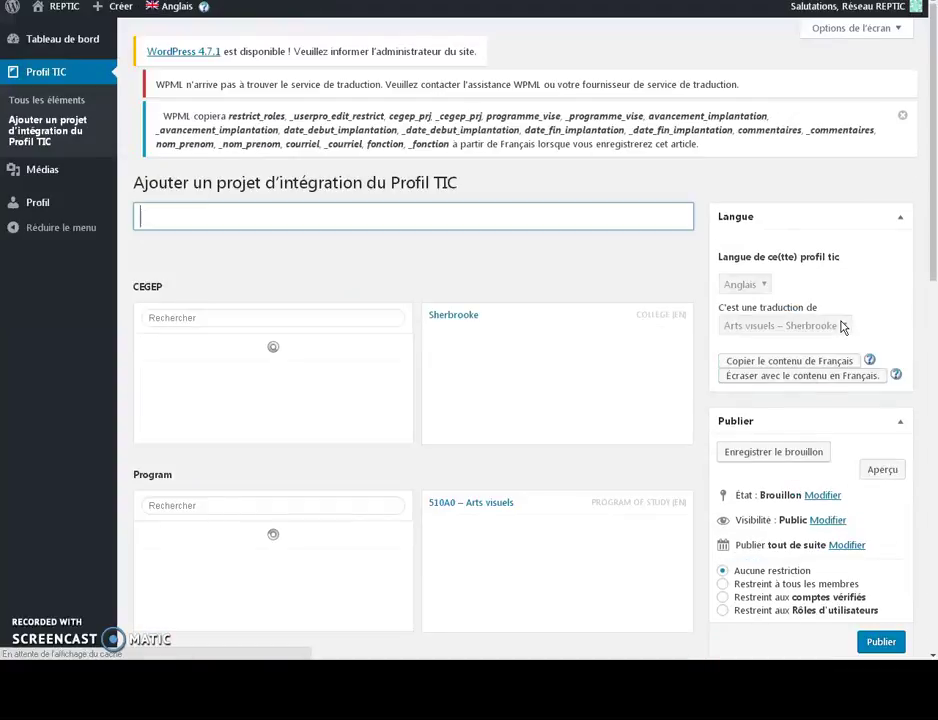
pyautogui.click(170, 232)
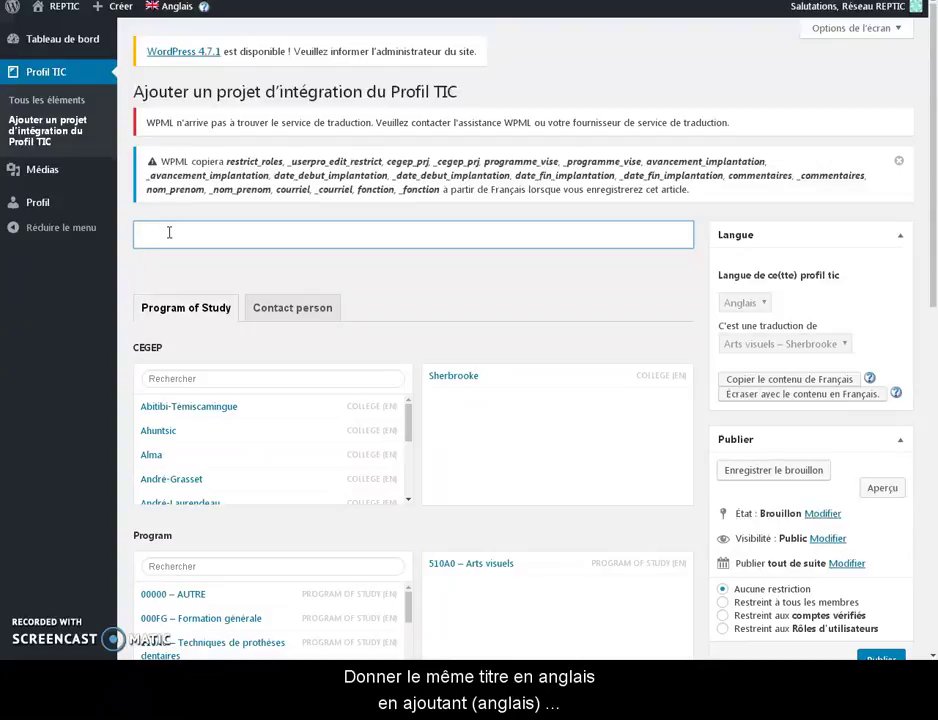
pyautogui.write('Visual Ar')
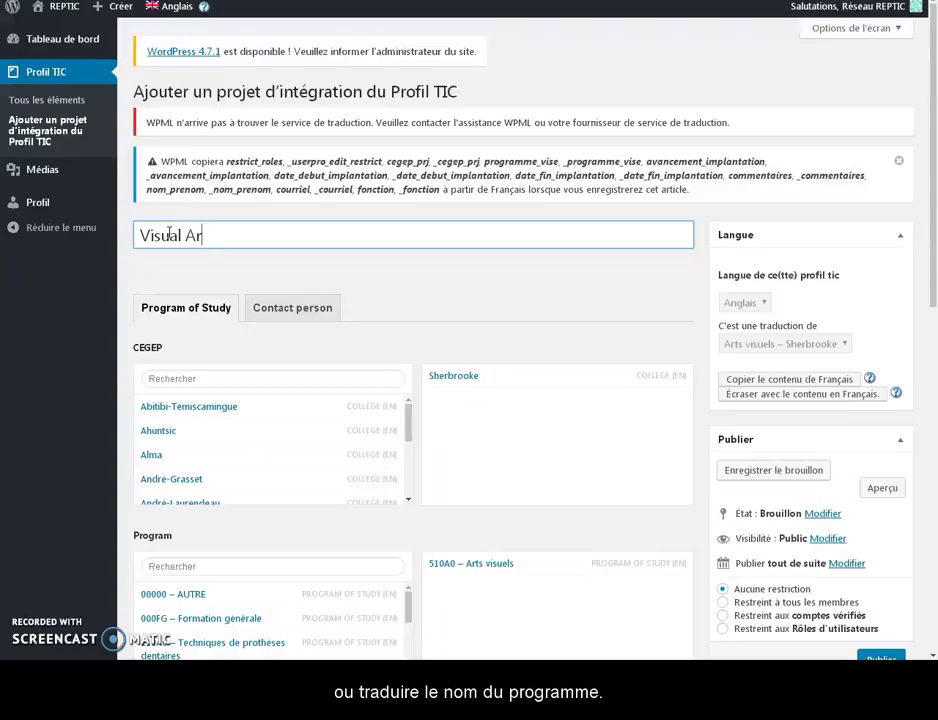
pyautogui.write('ts - Sher')
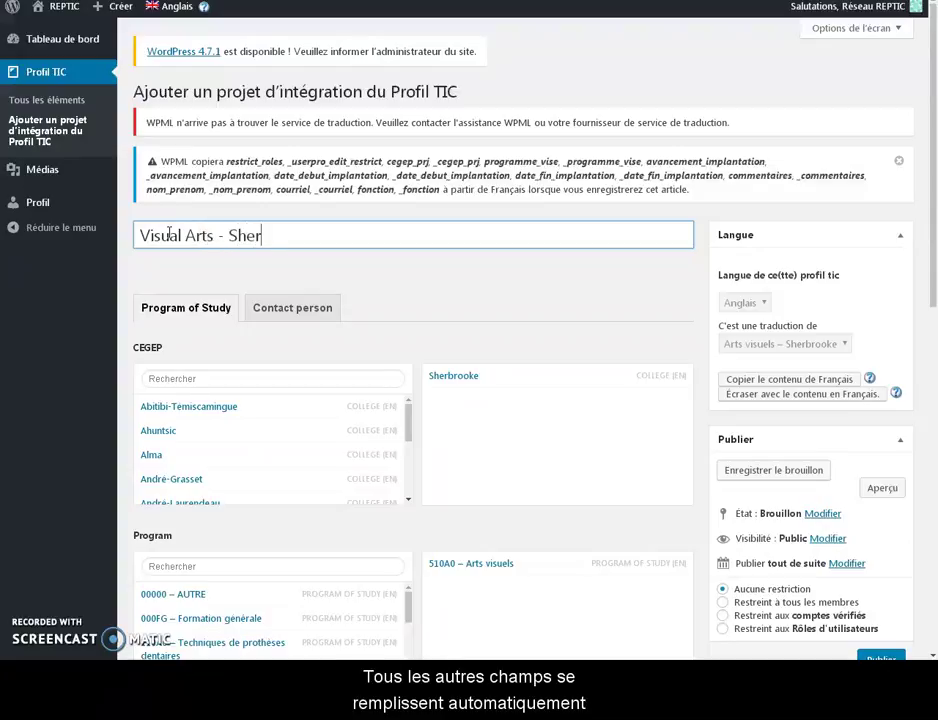
pyautogui.write('brooke')
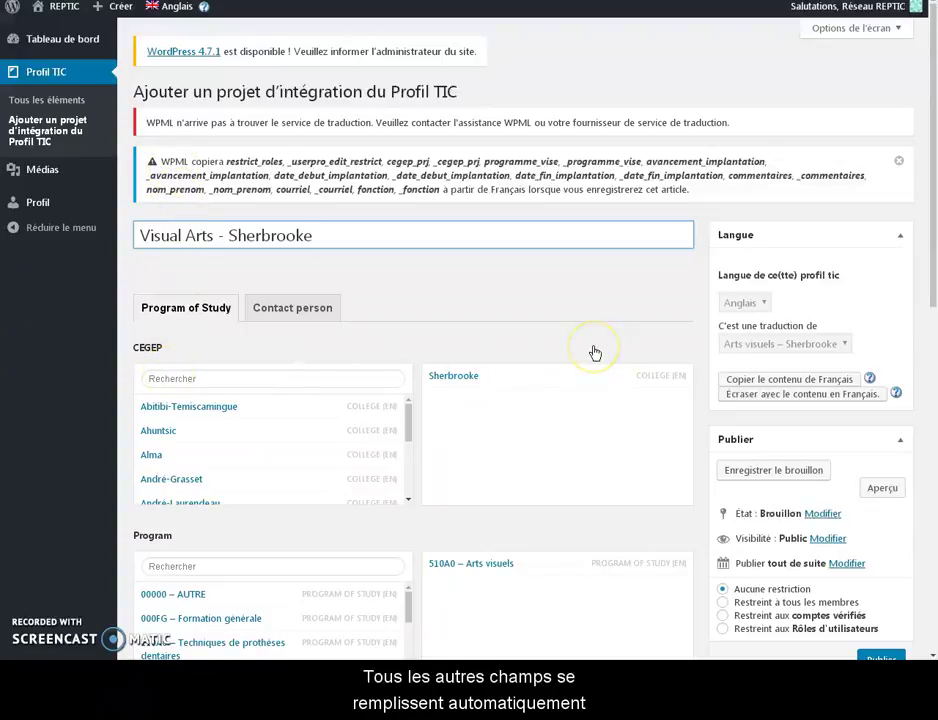
pyautogui.scroll(-1, 594, 352)
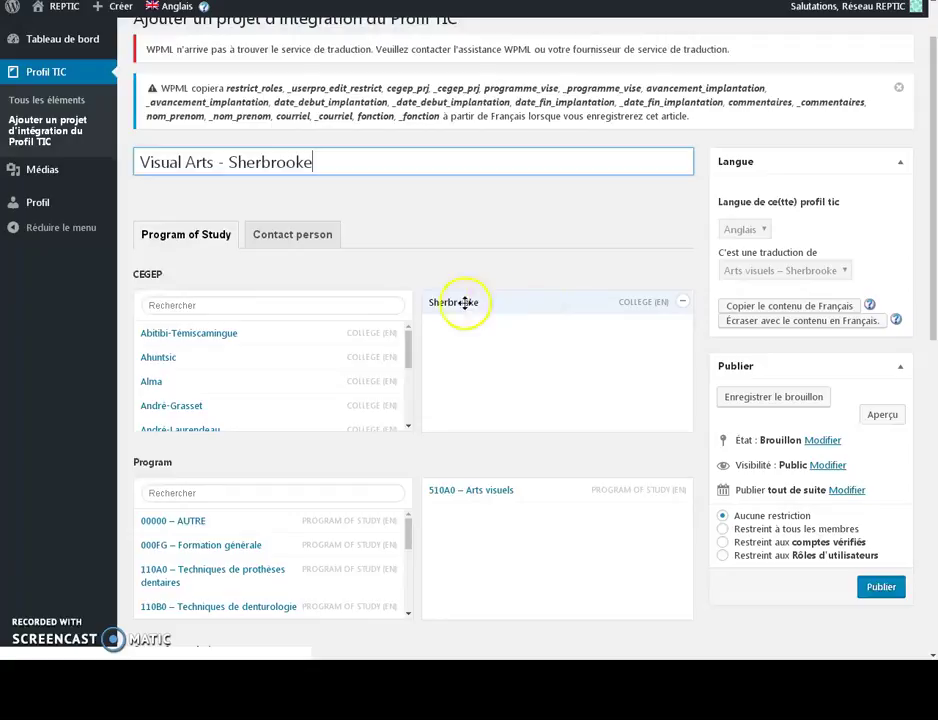
# - Review the copied status, dates and Contact person details, then publish the English version
pyautogui.scroll(-2, 478, 335)
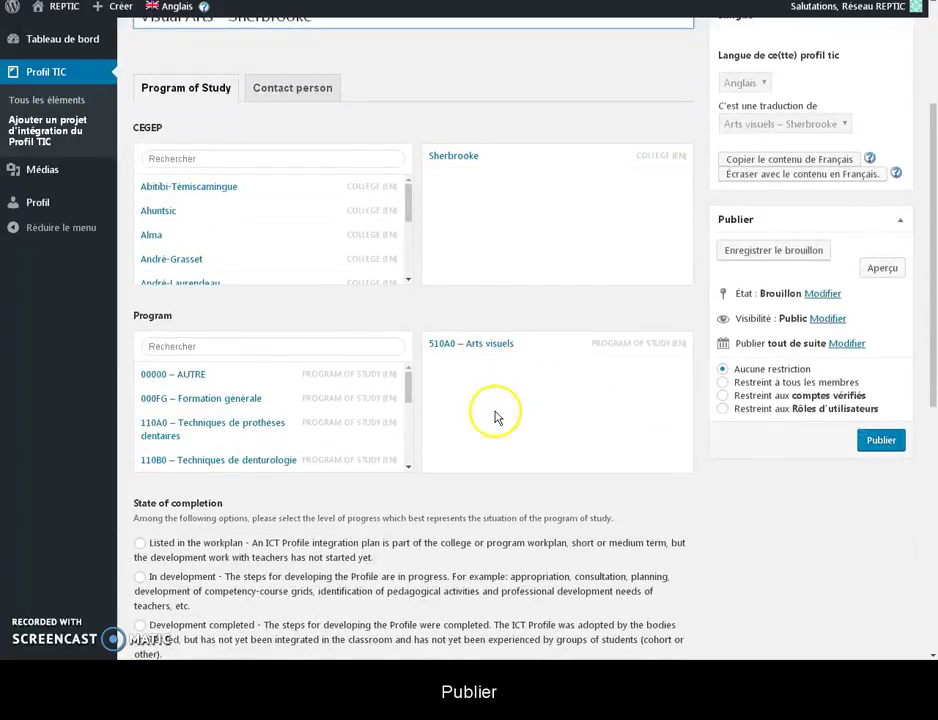
pyautogui.scroll(-4, 488, 389)
pyautogui.scroll(-2, 496, 420)
pyautogui.scroll(-1, 497, 420)
pyautogui.scroll(10, 497, 420)
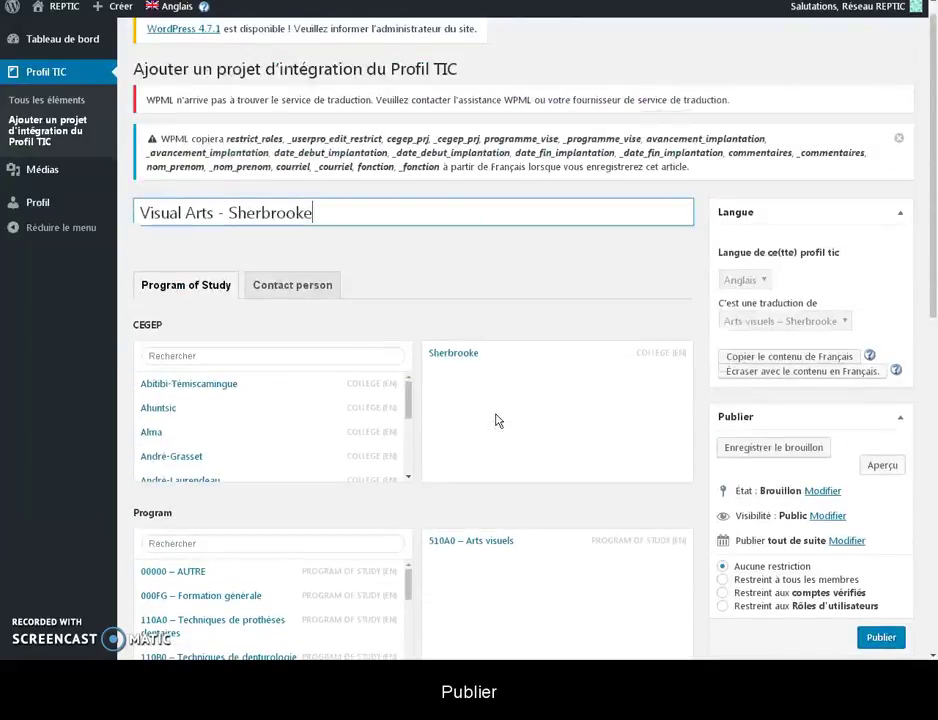
pyautogui.click(275, 286)
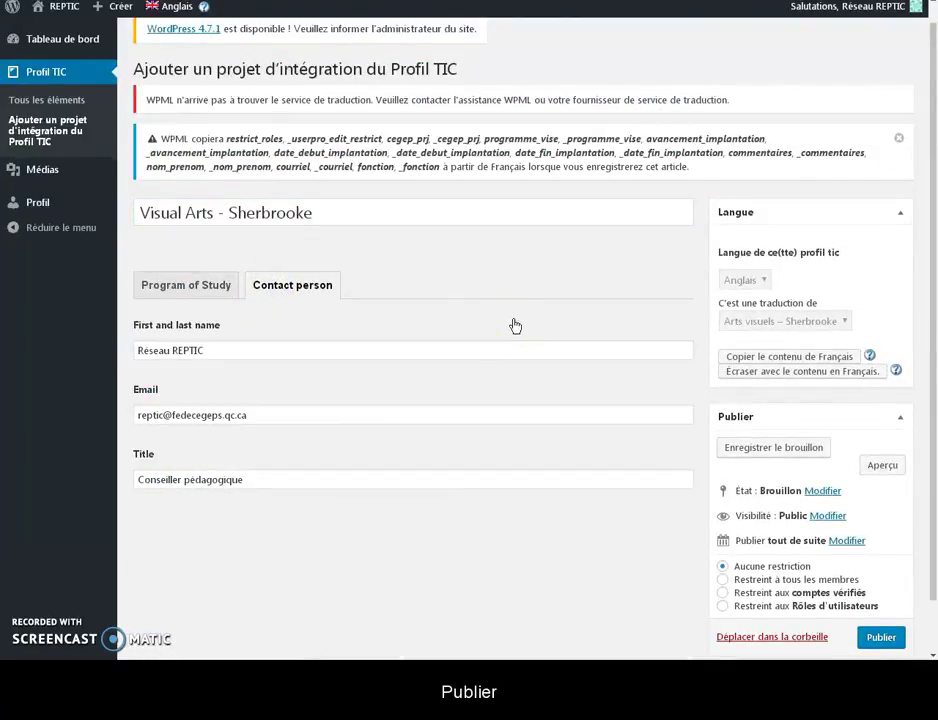
pyautogui.scroll(-1, 519, 440)
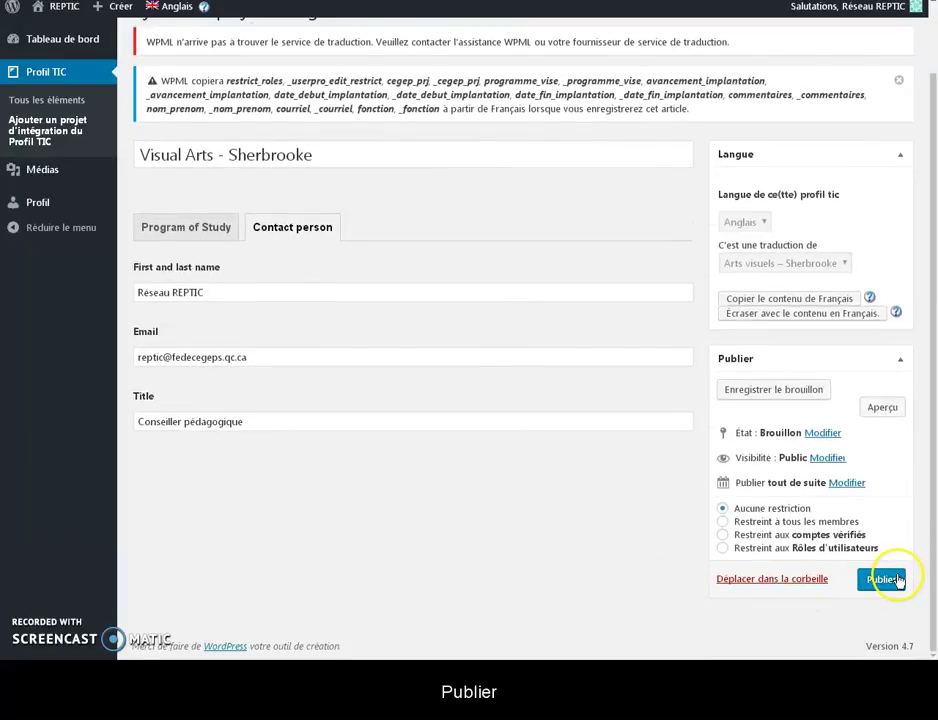
pyautogui.click(884, 578)
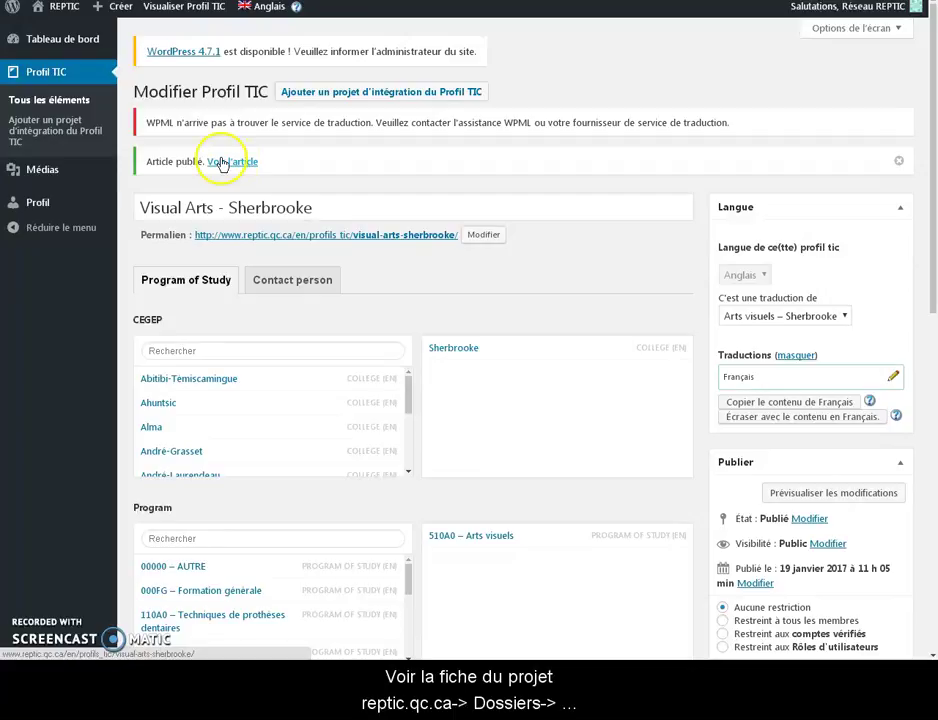
# - Open the public Dossiers > Profil TIC > Base de données page and search the table for 'vis'
pyautogui.moveTo(71, 14)
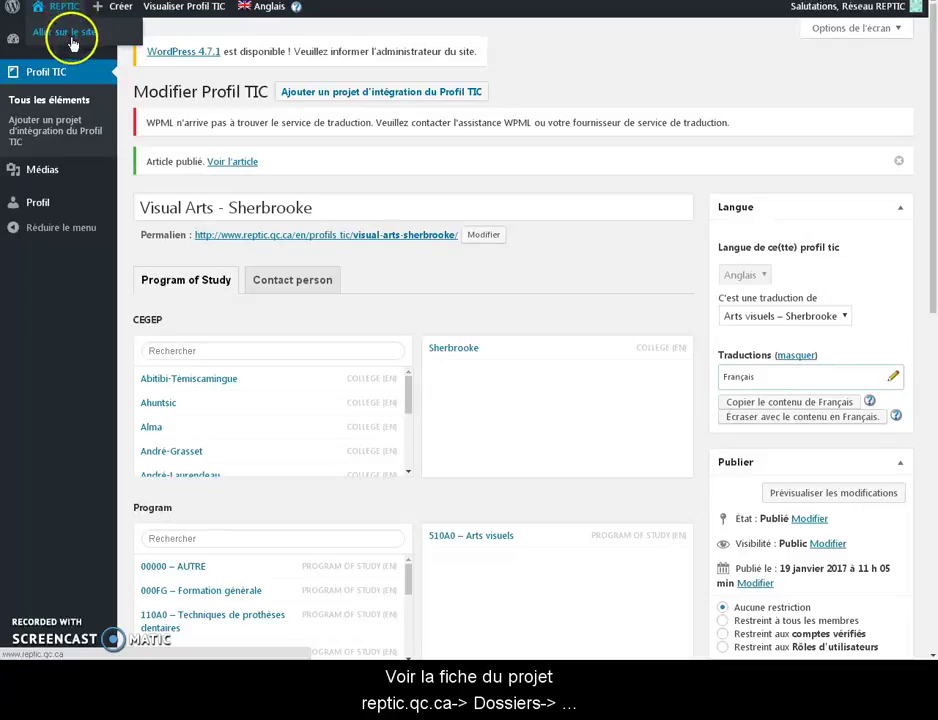
pyautogui.click(396, 238)
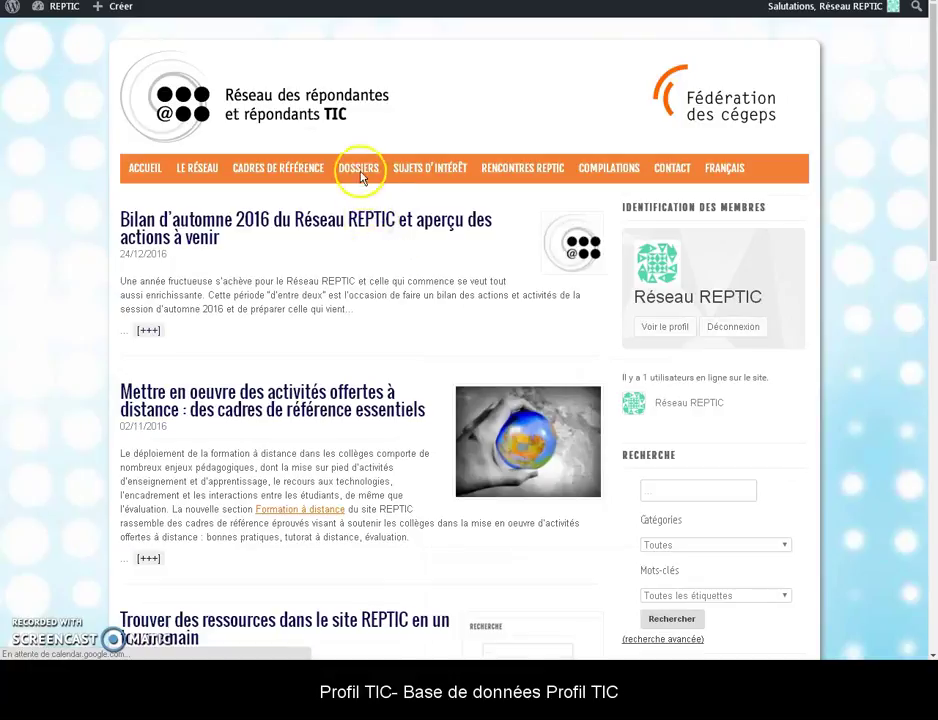
pyautogui.moveTo(360, 175)
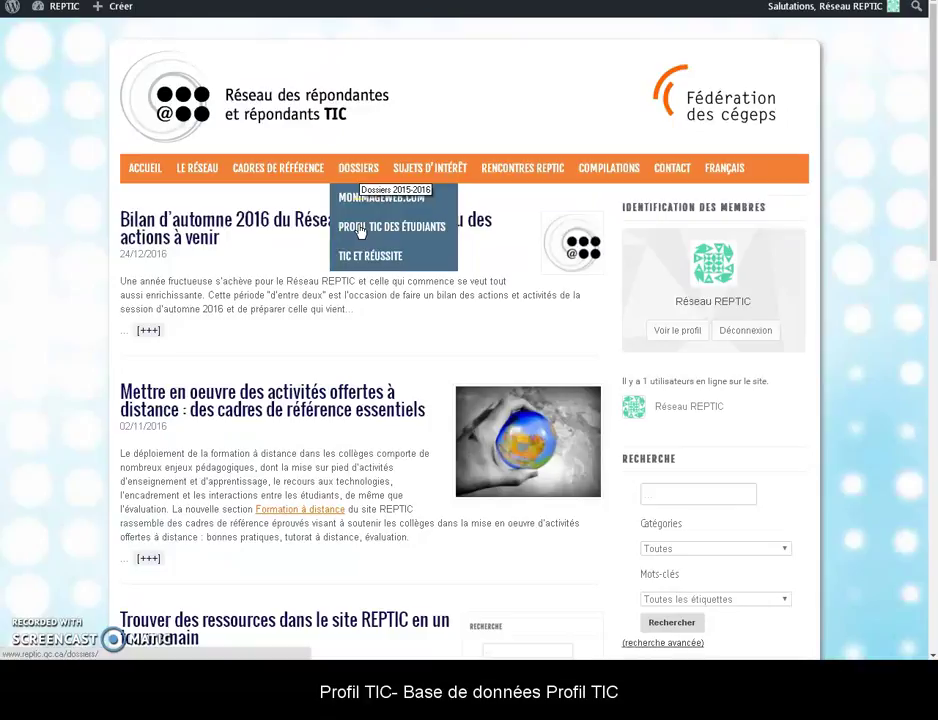
pyautogui.moveTo(361, 232)
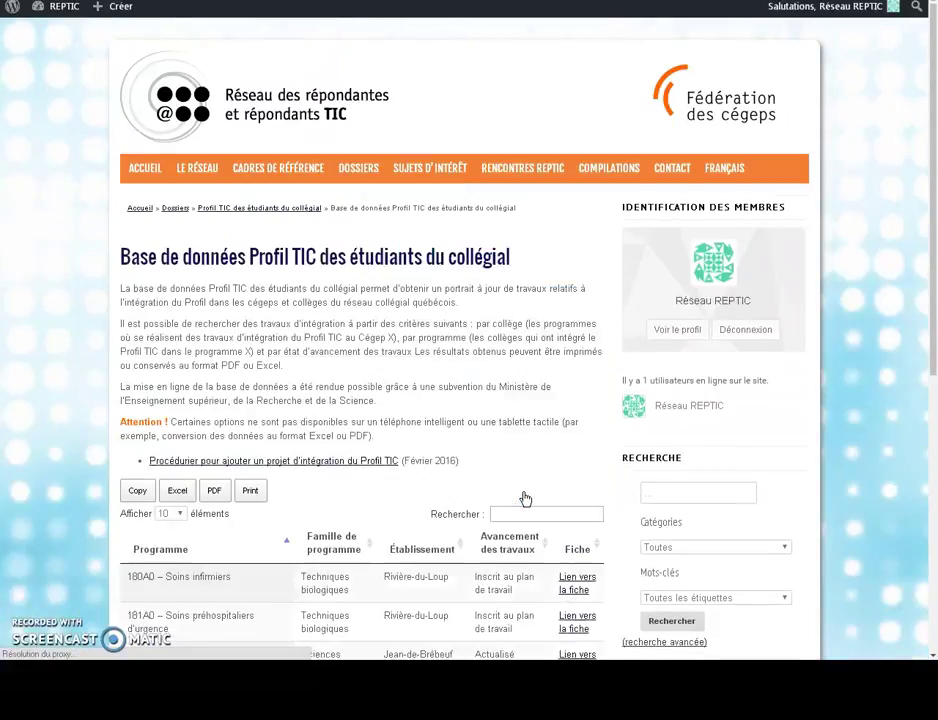
pyautogui.scroll(-1, 527, 499)
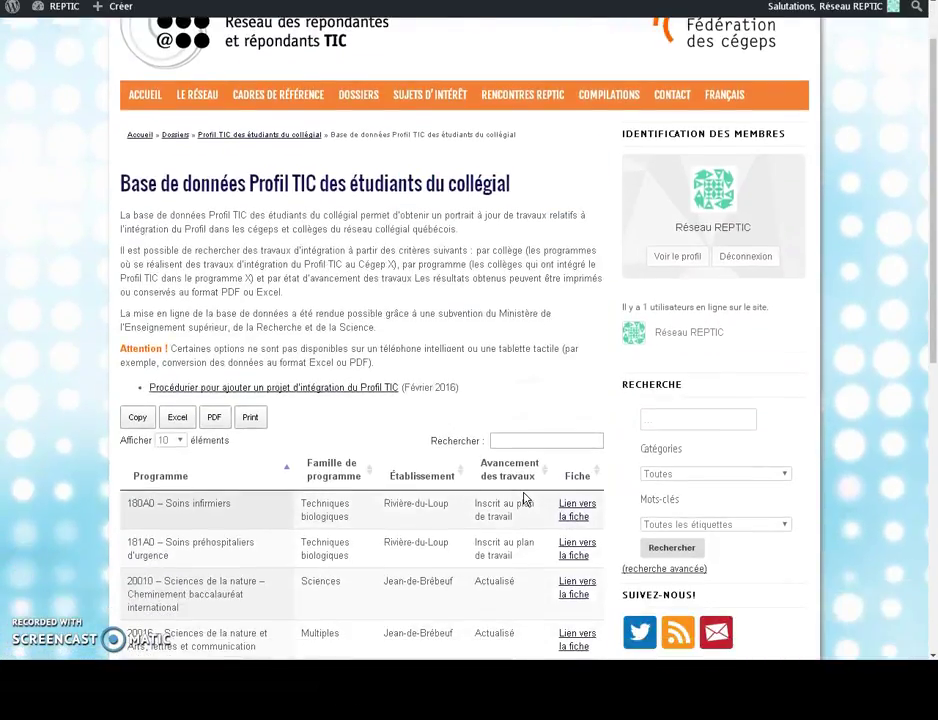
pyautogui.scroll(-1, 527, 499)
pyautogui.click(507, 367)
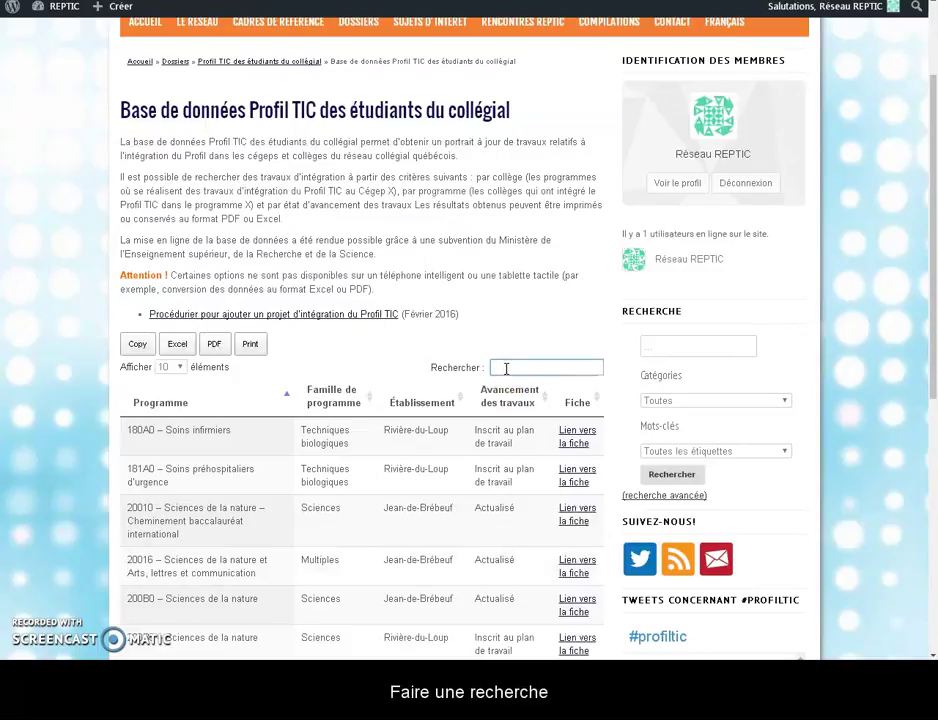
pyautogui.write('vis')
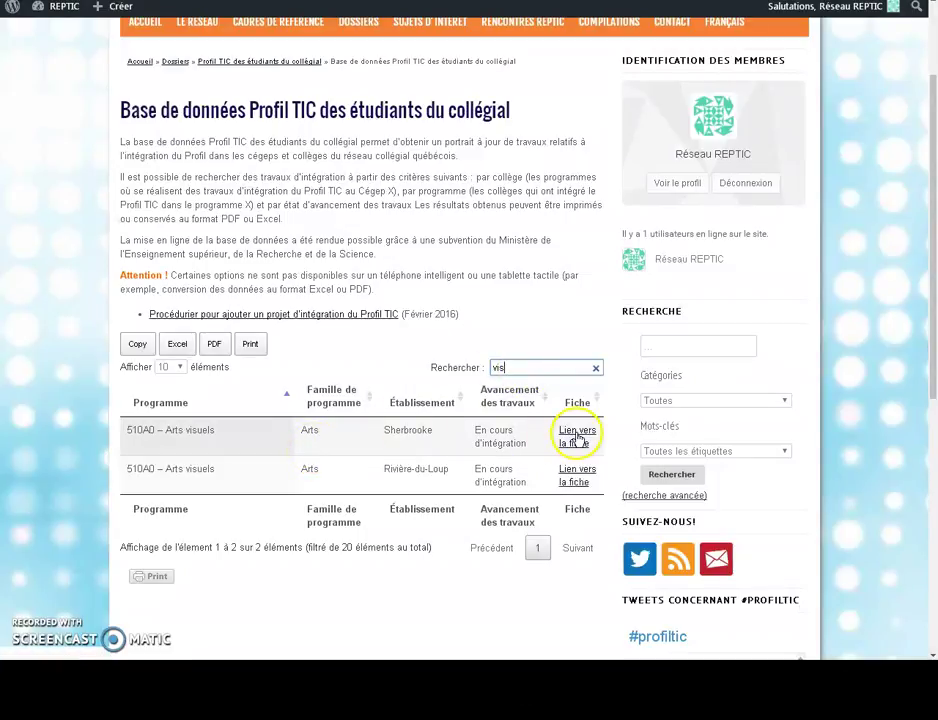
# - Open the Sherbrooke 510A0 – Arts visuels project page, switch it to ENGLISH, then back to FRANÇAIS
pyautogui.click(577, 437)
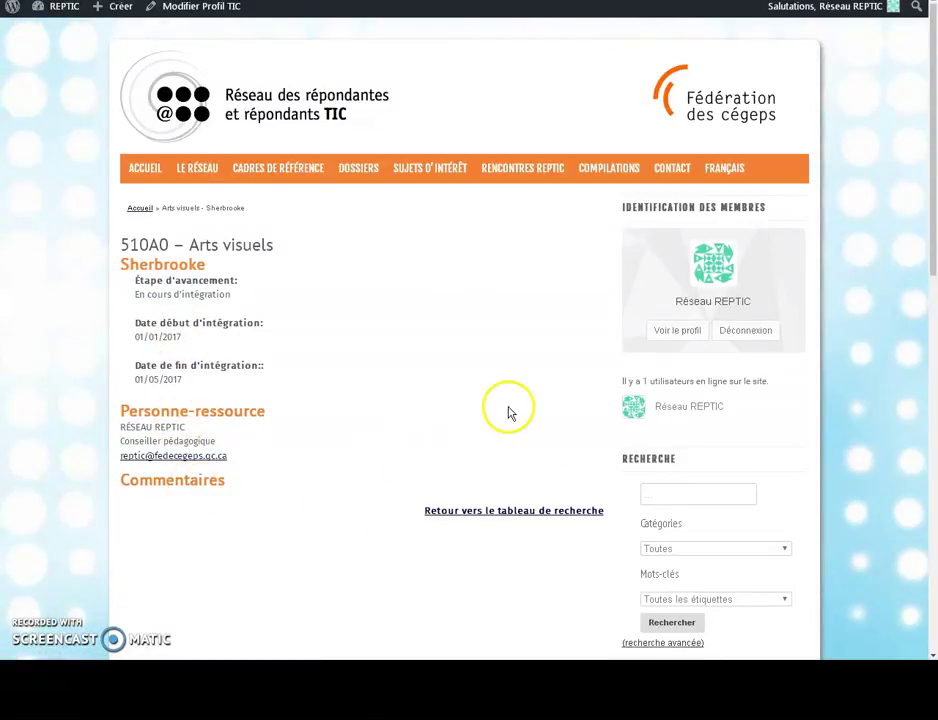
pyautogui.moveTo(737, 182)
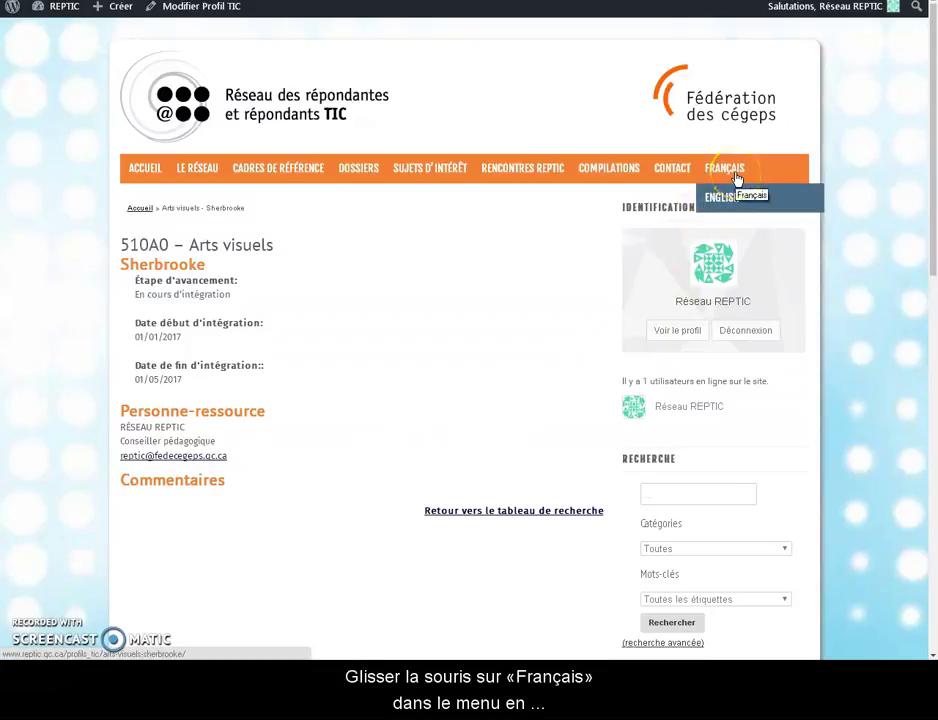
pyautogui.click(724, 204)
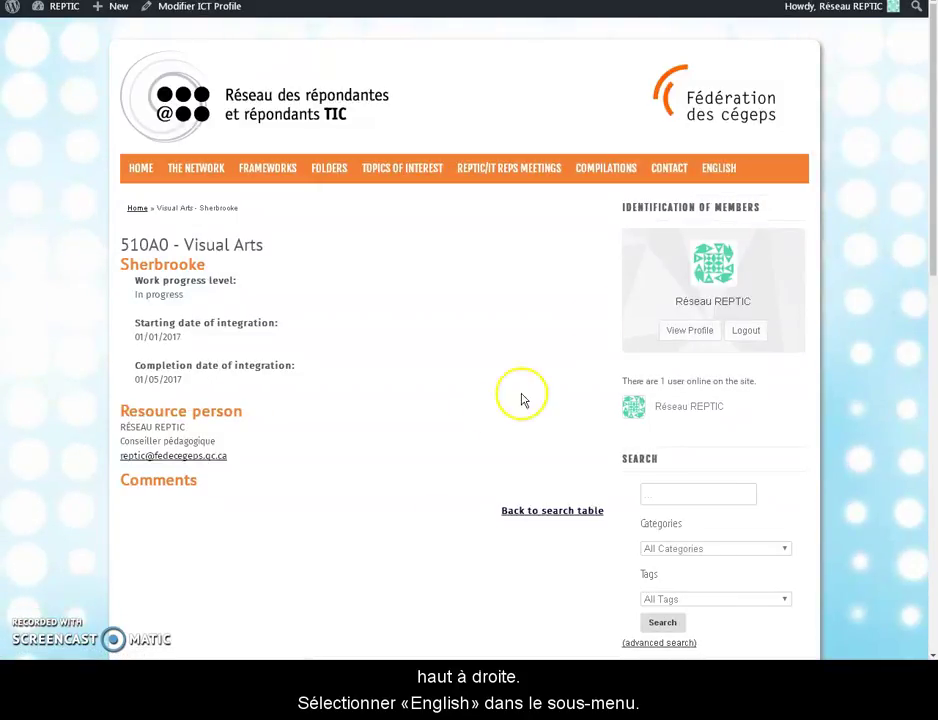
pyautogui.moveTo(726, 172)
pyautogui.click(726, 198)
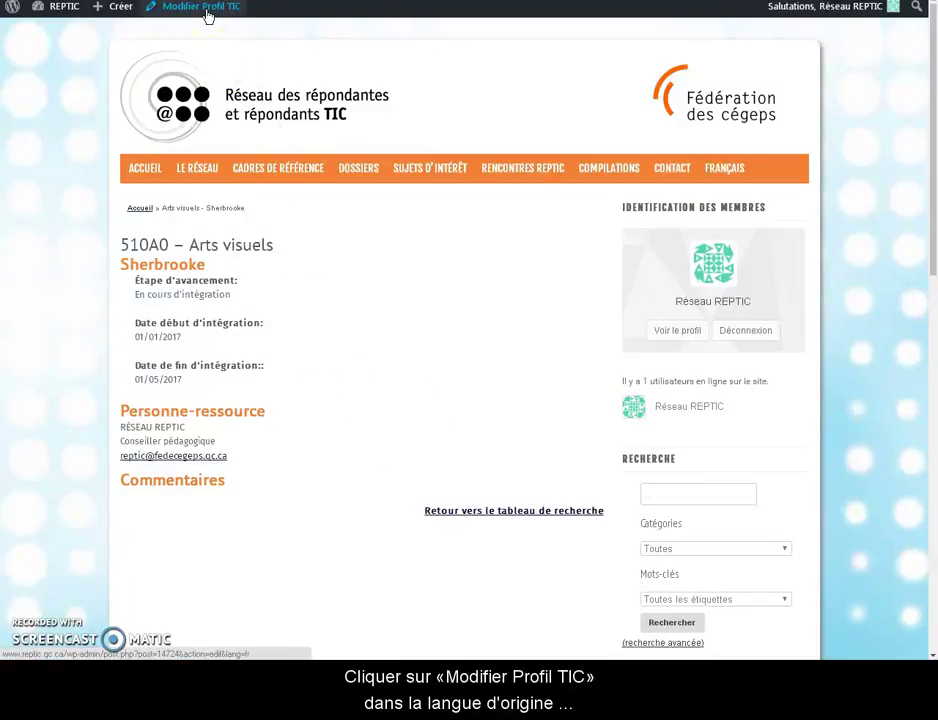
# - Open 'Arts visuels – Sherbrooke' for editing from the Profil TIC 'Les miens' list
pyautogui.click(205, 15)
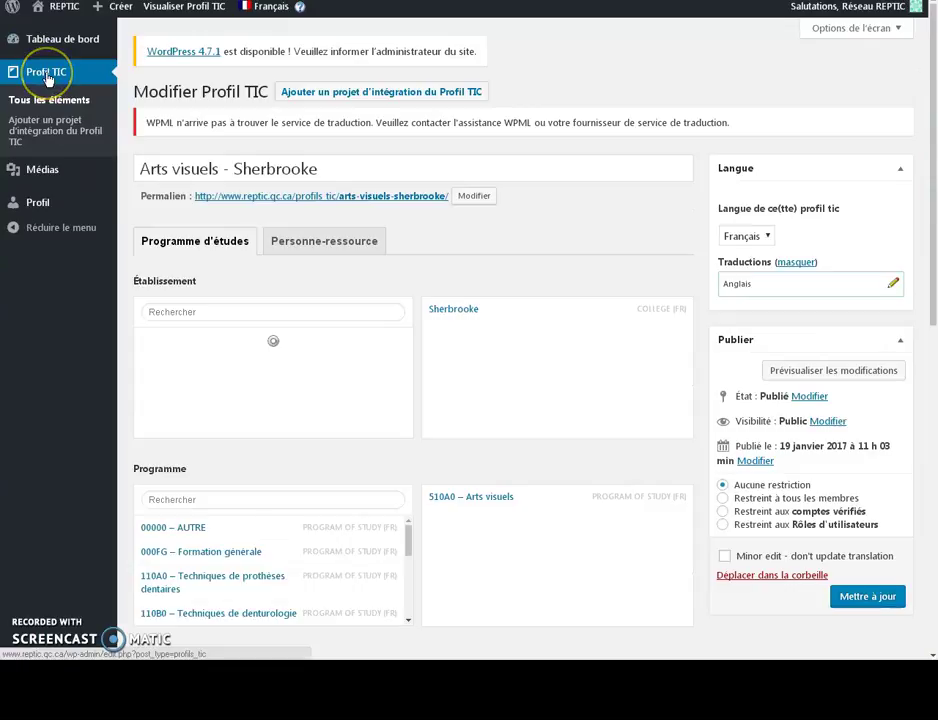
pyautogui.click(56, 104)
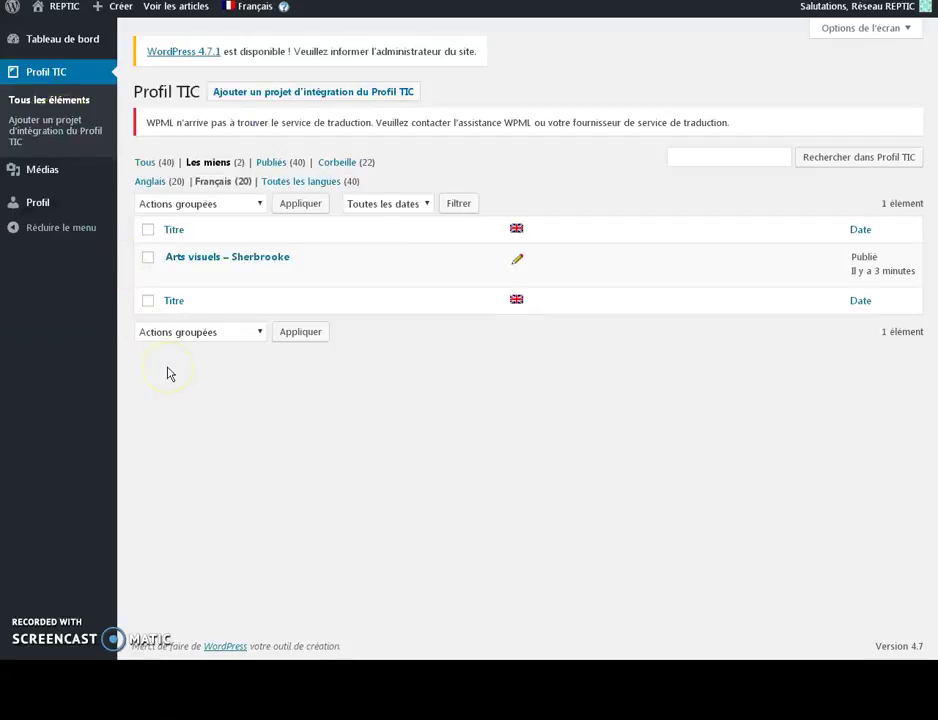
pyautogui.click(146, 162)
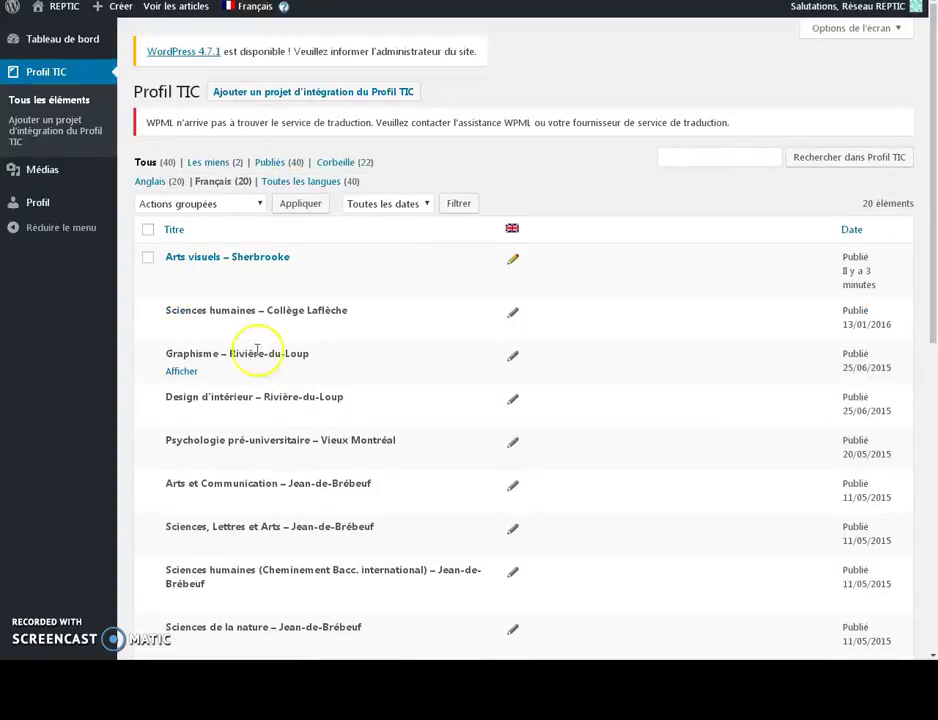
pyautogui.click(208, 163)
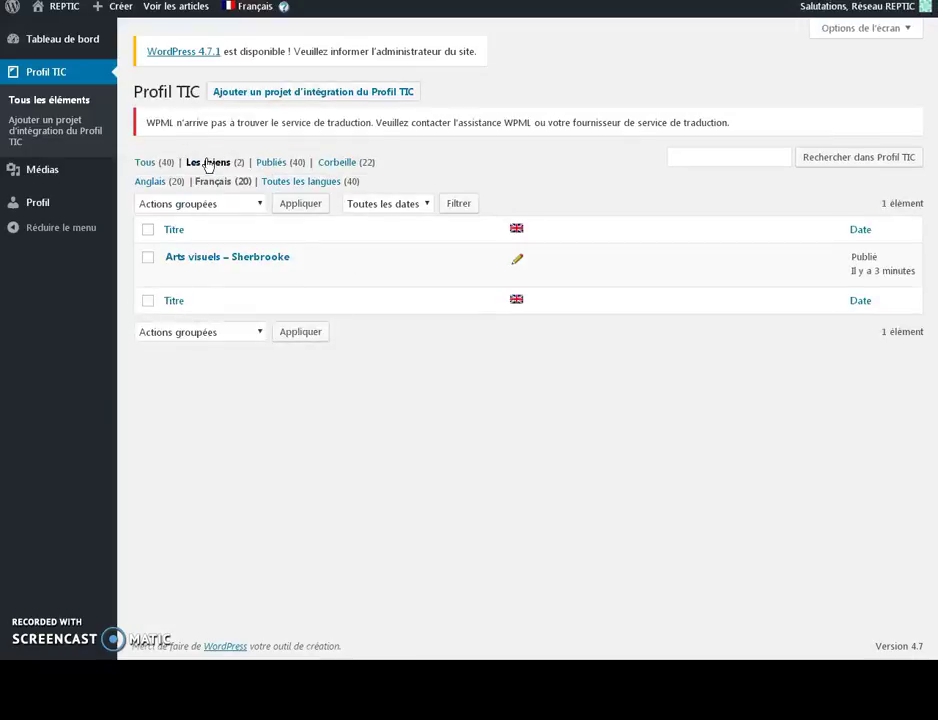
pyautogui.click(224, 259)
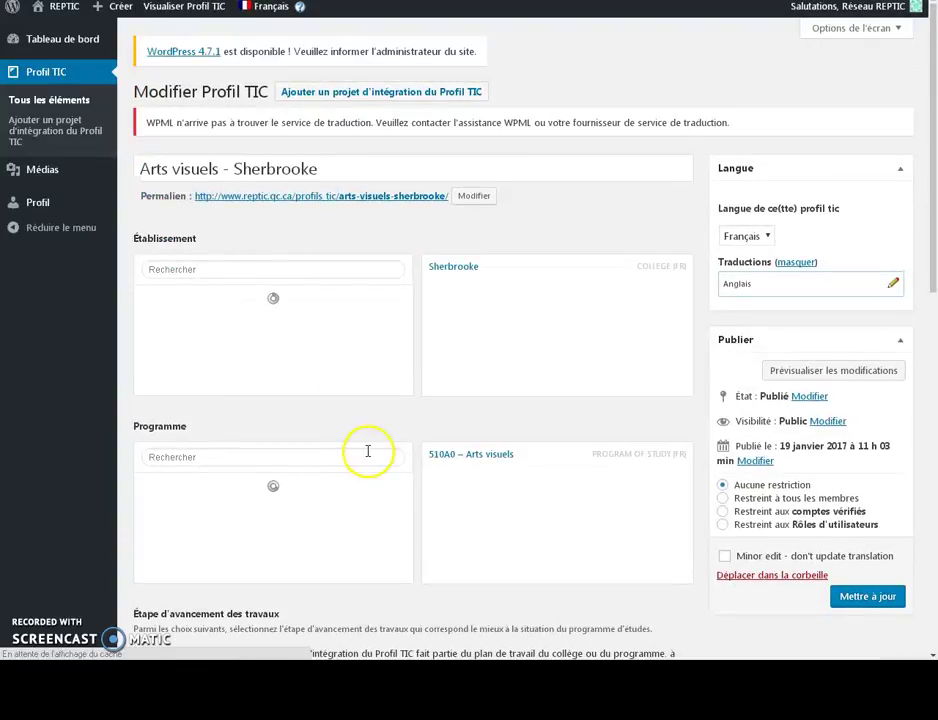
# - Change 'Date de fin des travaux' to 01/06/2017, update the project, and view its page
pyautogui.scroll(-7, 368, 457)
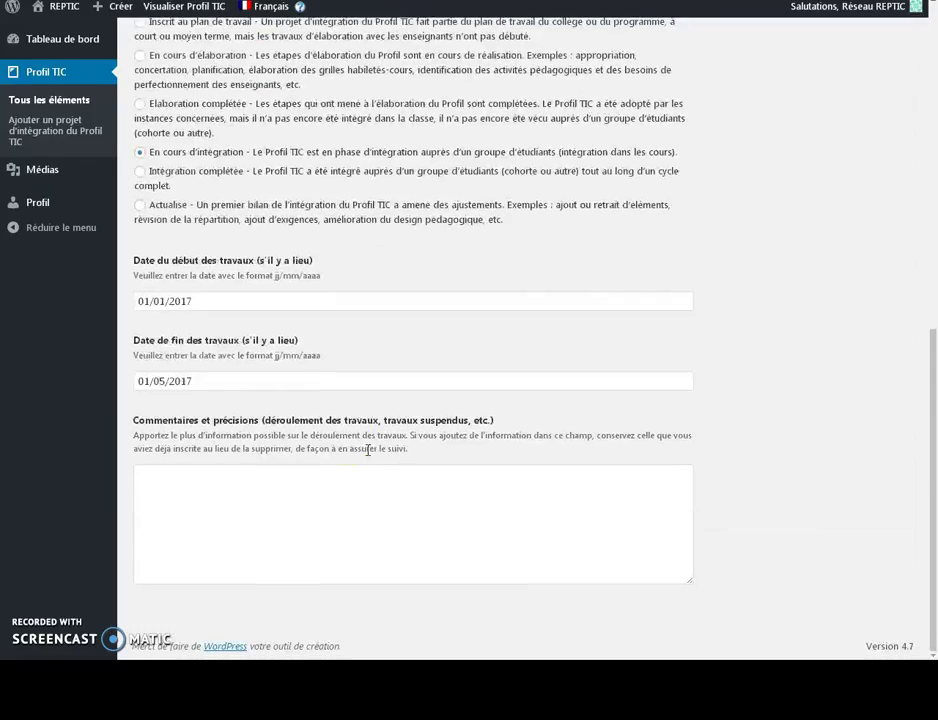
pyautogui.click(163, 381)
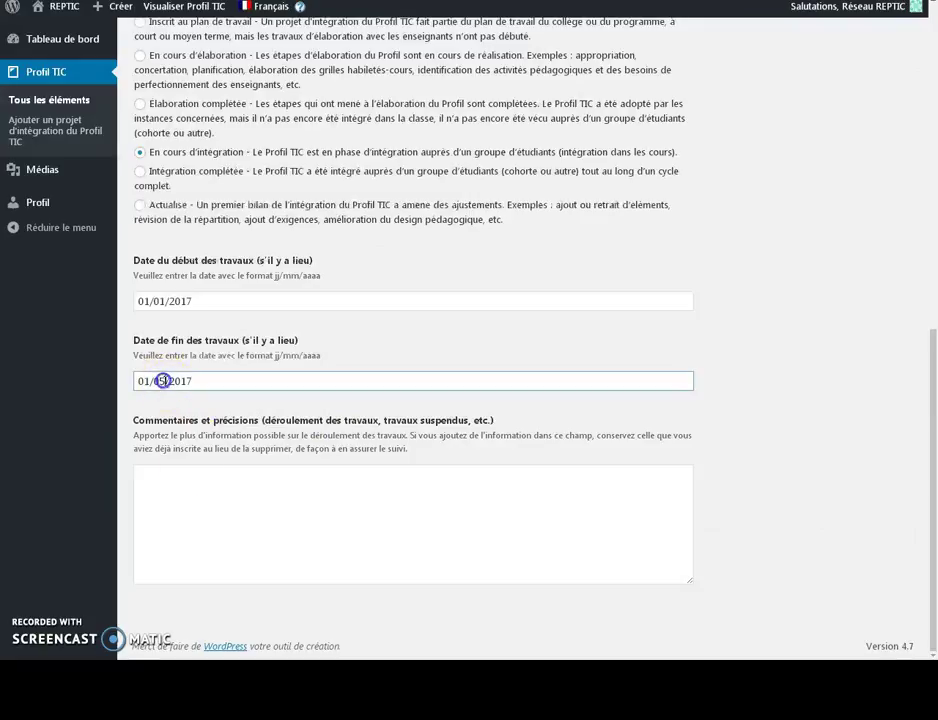
pyautogui.press('BackSpace')
pyautogui.press('BackSpace')
pyautogui.write('6')
pyautogui.scroll(5, 646, 455)
pyautogui.click(866, 435)
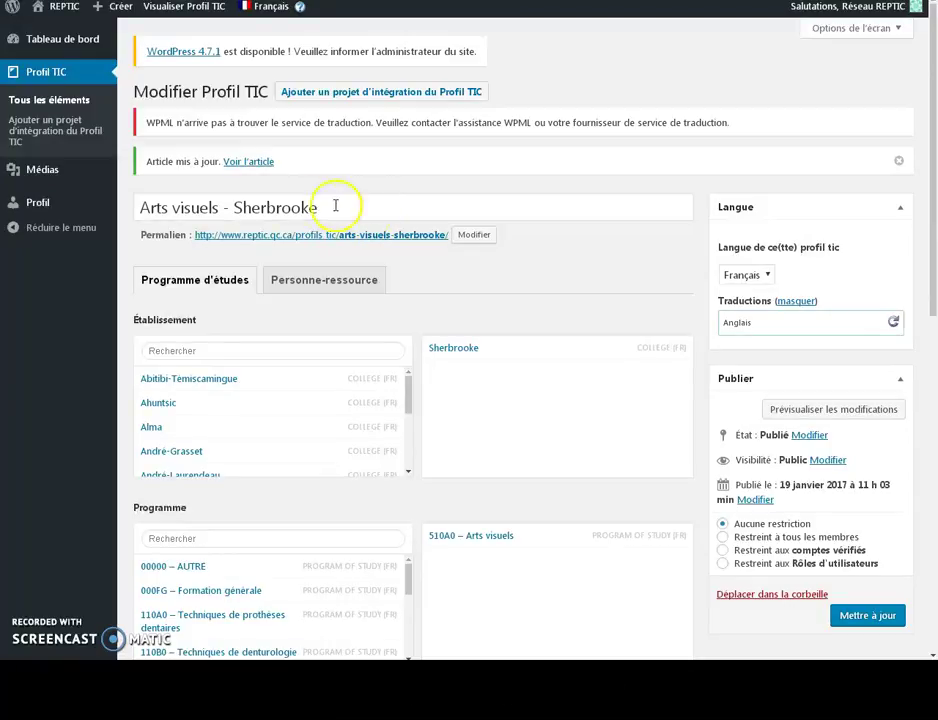
pyautogui.click(253, 164)
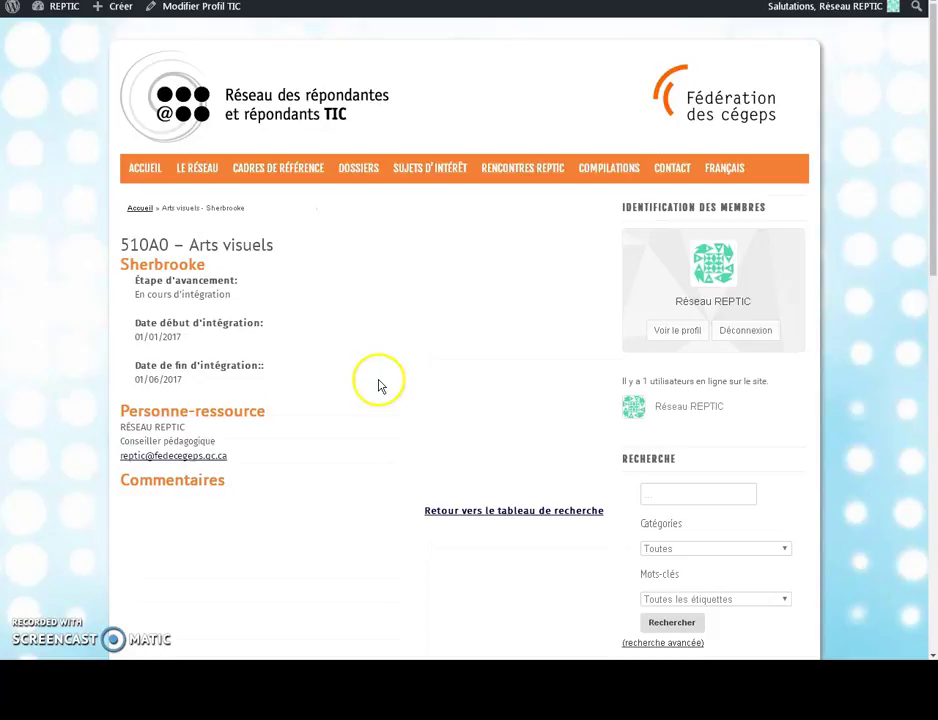
pyautogui.moveTo(726, 172)
pyautogui.click(726, 199)
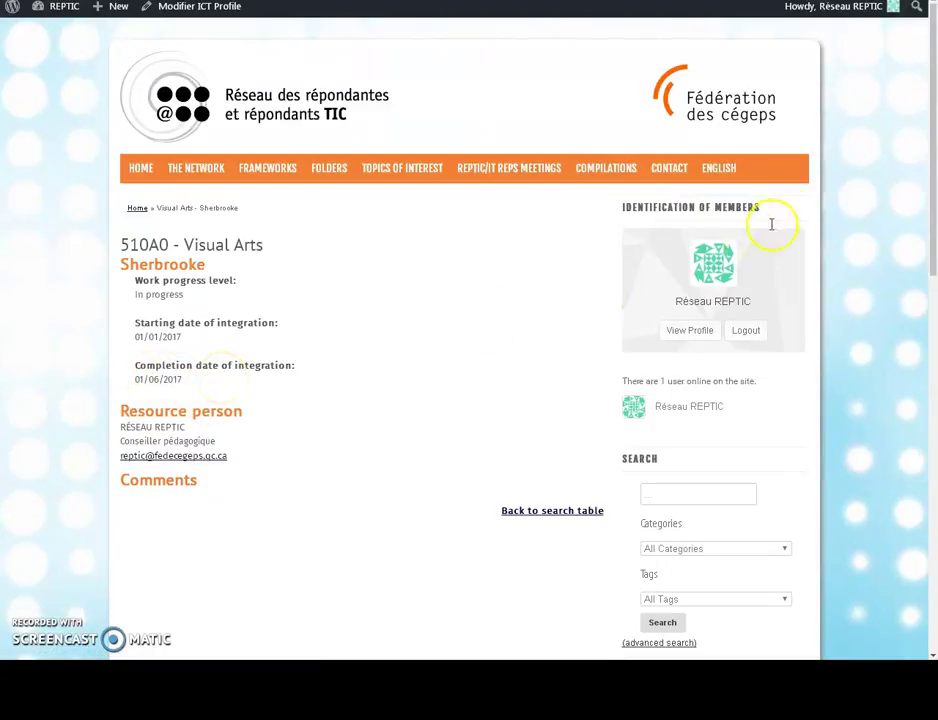
pyautogui.moveTo(720, 175)
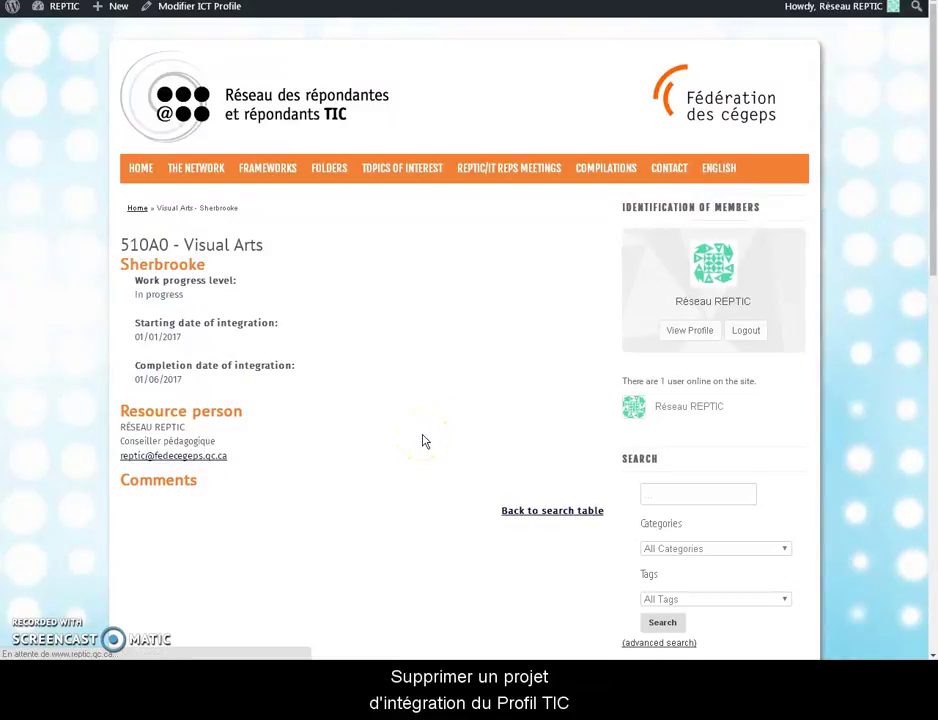
# - Show everyone's projects in the admin Profil TIC 'Tous les éléments' list
pyautogui.click(64, 31)
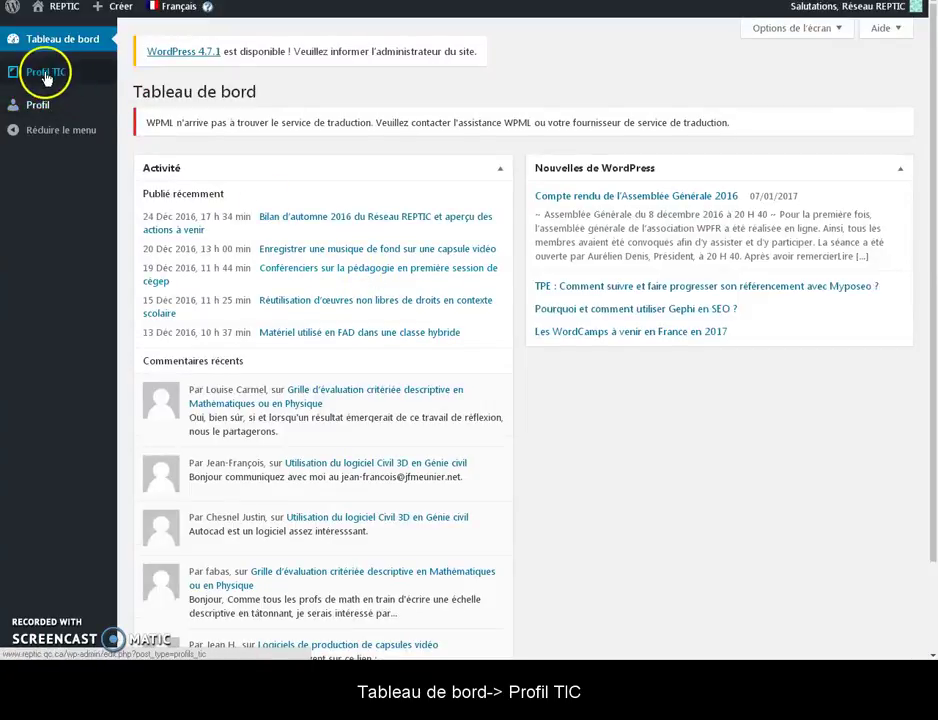
pyautogui.moveTo(45, 76)
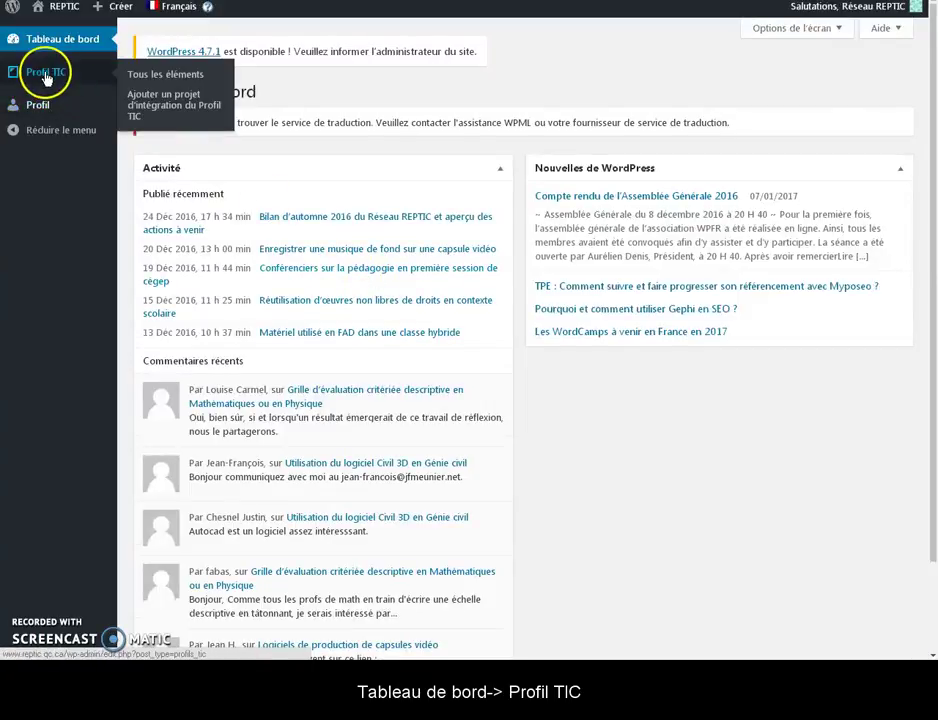
pyautogui.click(124, 76)
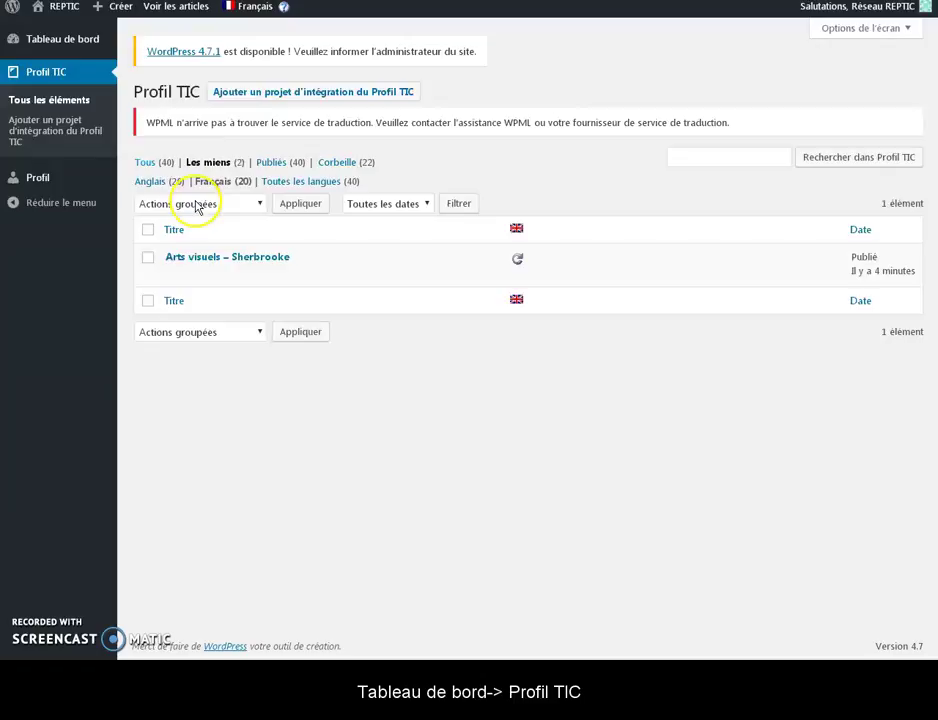
pyautogui.click(147, 163)
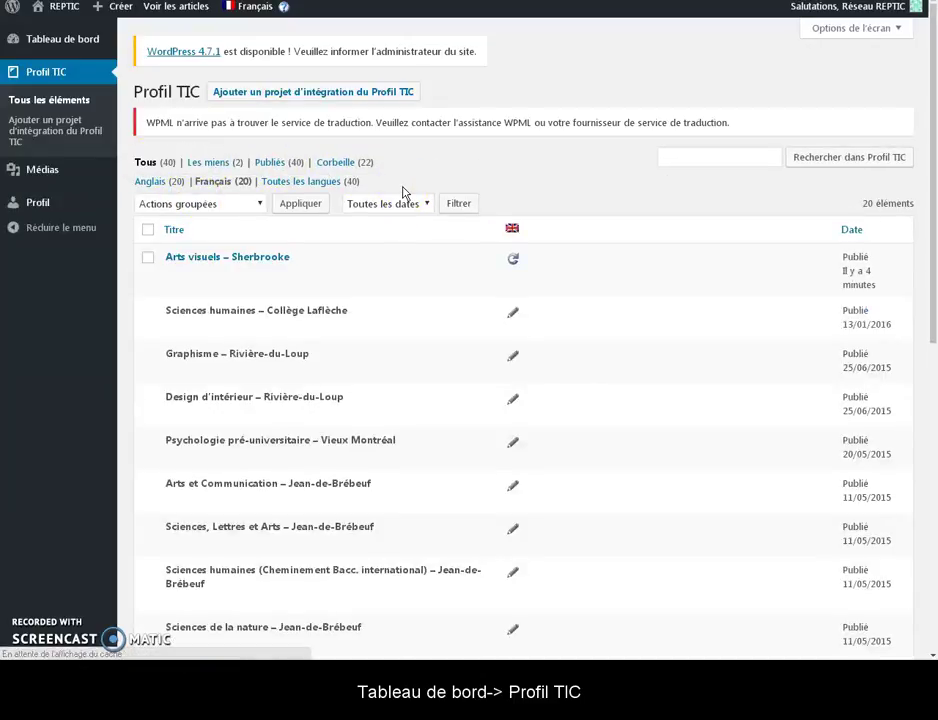
# - Switch the list to 'Toutes les langues' and tick the English Visual Arts – Sherbrooke row
pyautogui.click(250, 9)
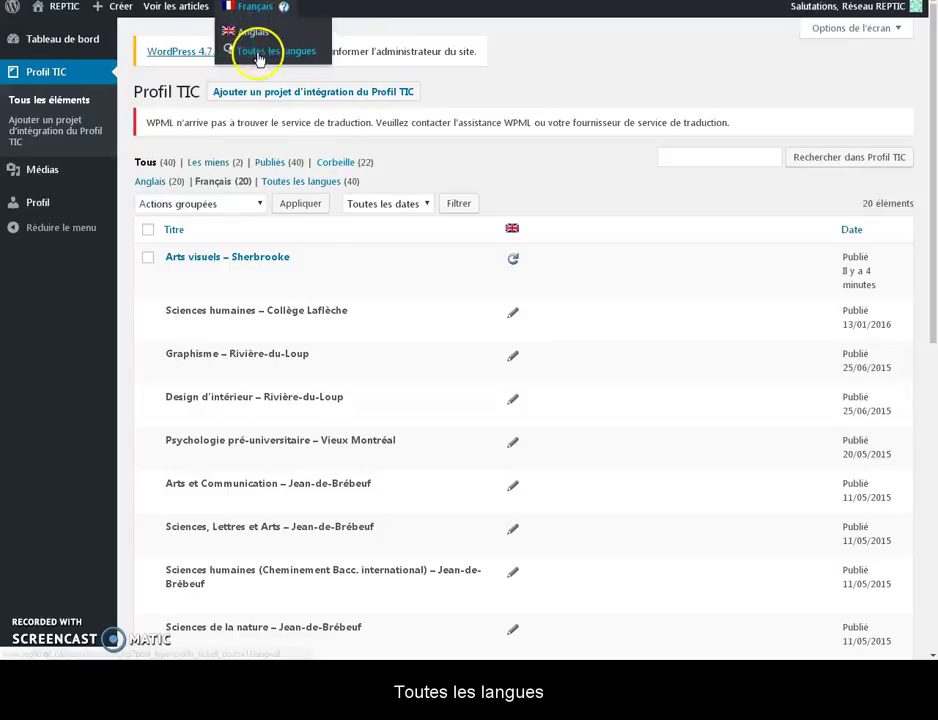
pyautogui.click(259, 58)
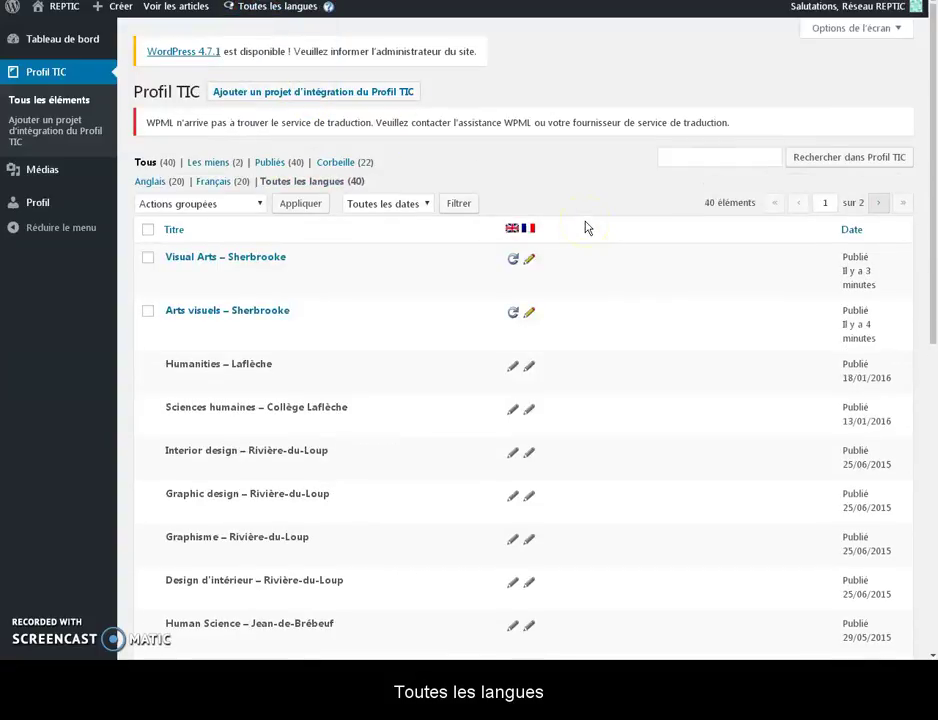
pyautogui.moveTo(404, 308)
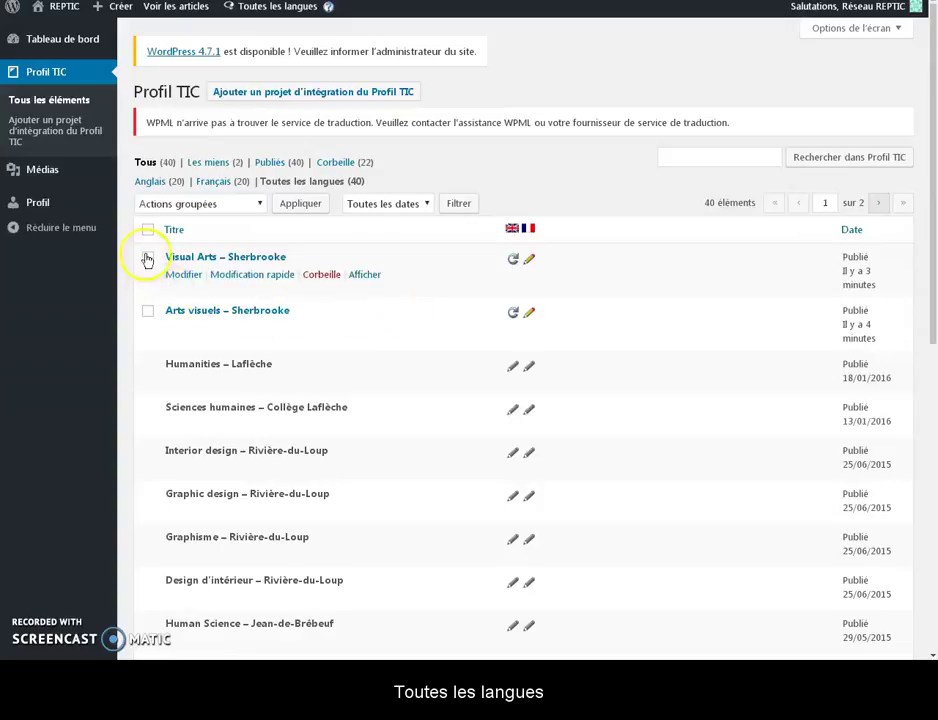
pyautogui.click(147, 258)
# - Tick Arts visuels – Sherbrooke too and apply 'Déplacer dans la corbeille' to both Sherbrooke projects
pyautogui.click(148, 311)
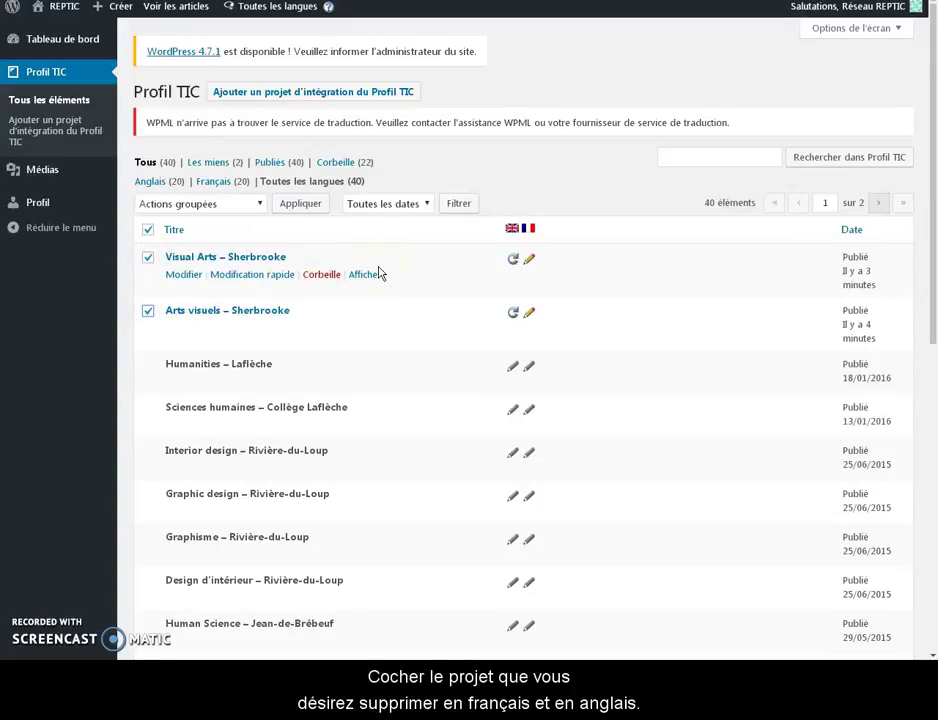
pyautogui.click(227, 204)
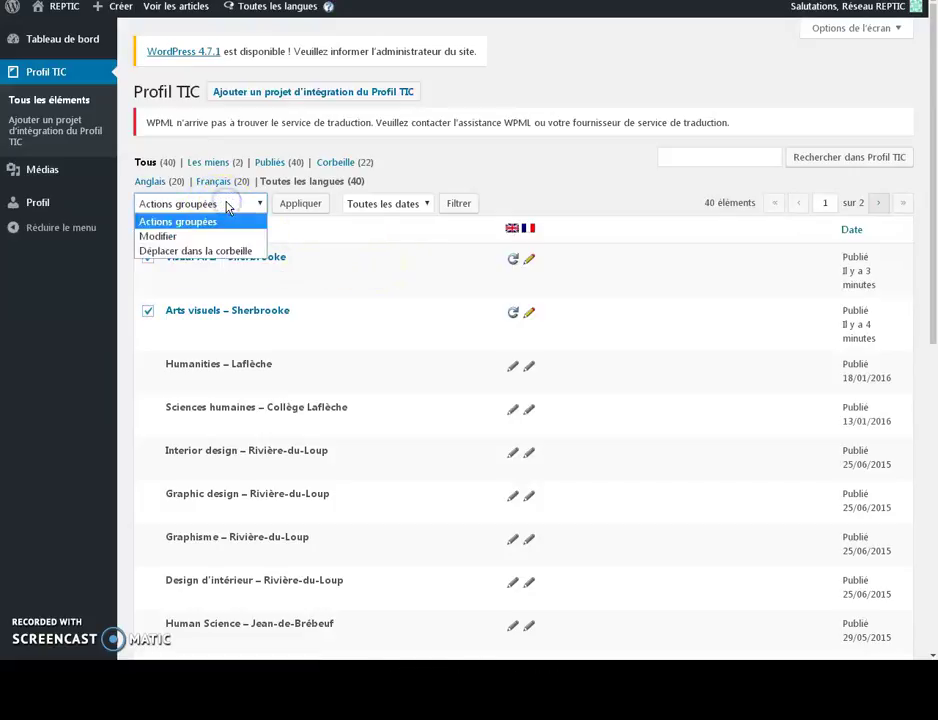
pyautogui.click(226, 252)
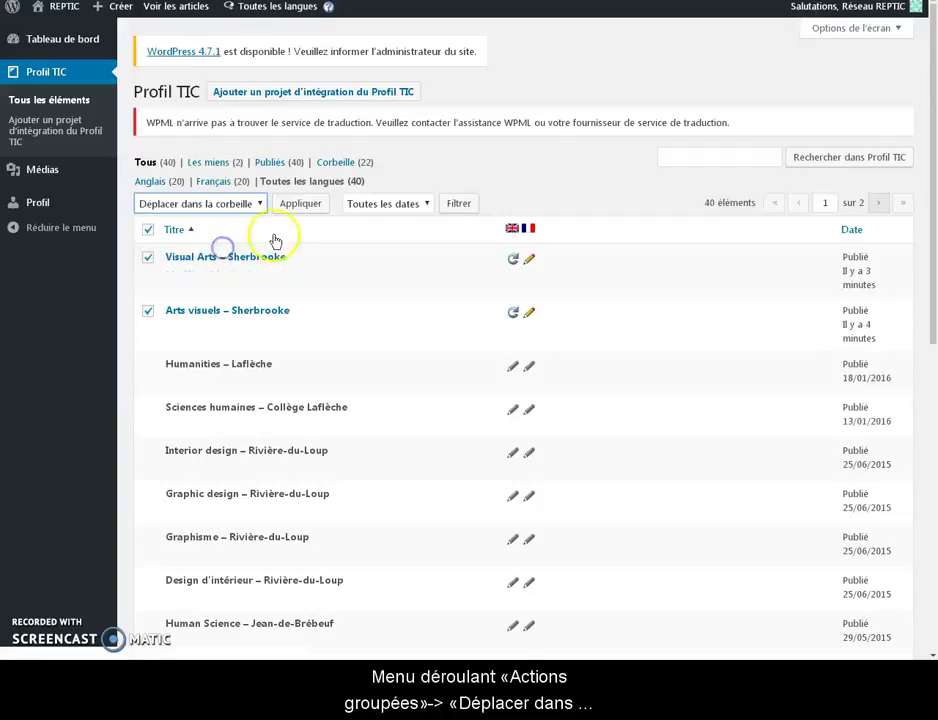
pyautogui.click(300, 204)
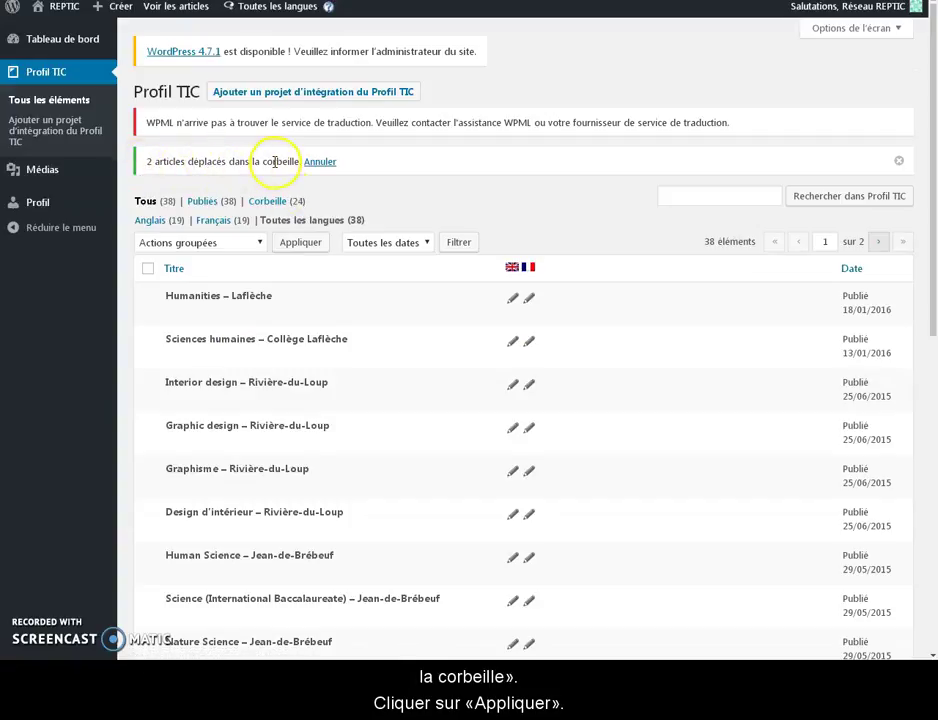
# - Go to the public REPTIC site's Base de données Profil TIC page
pyautogui.moveTo(60, 8)
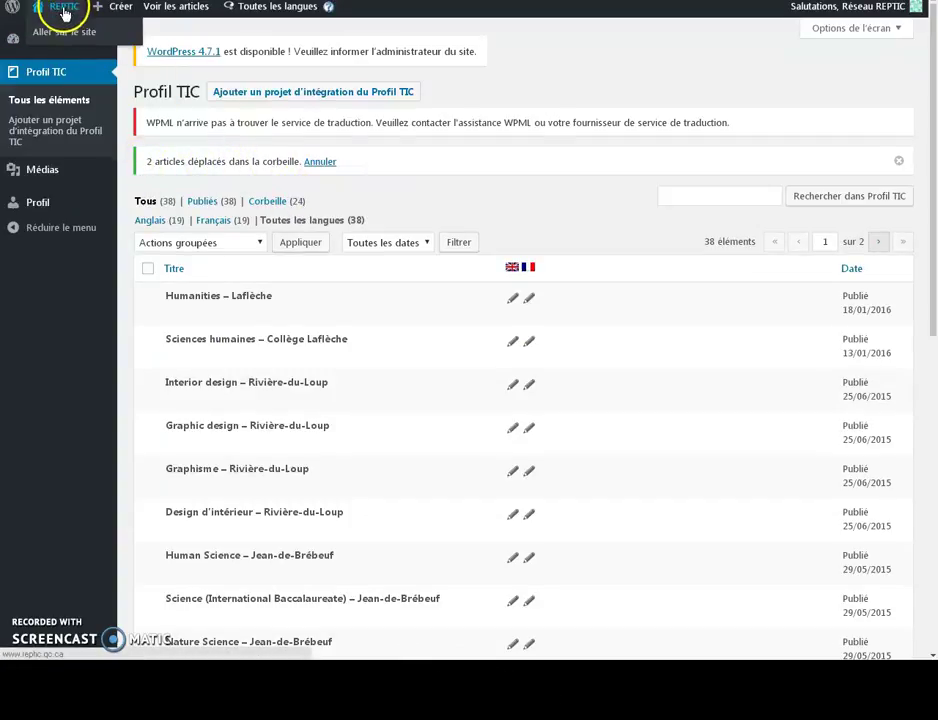
pyautogui.click(64, 33)
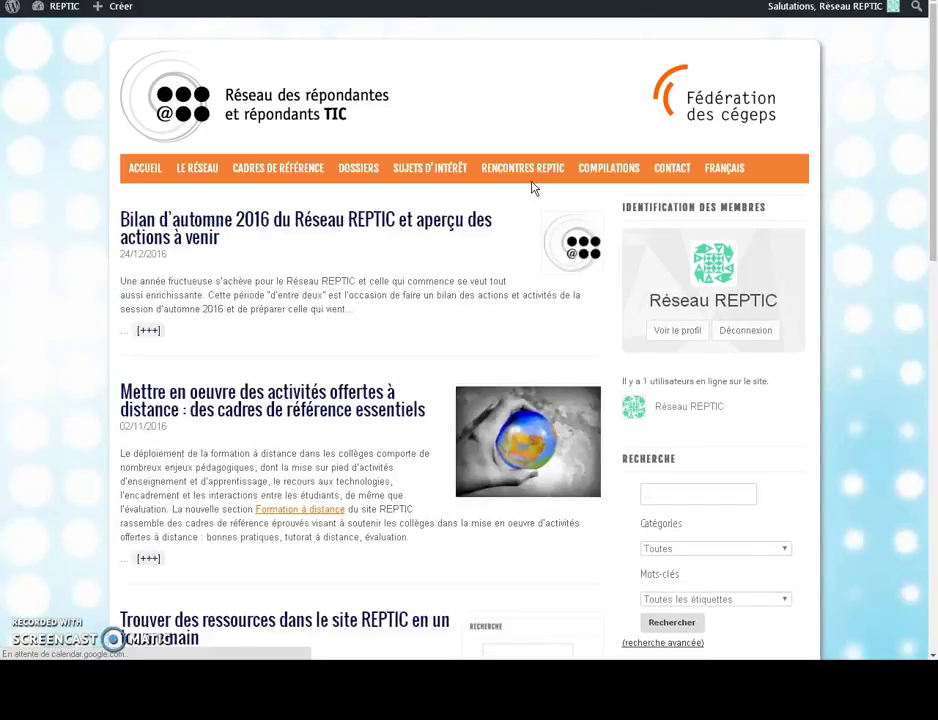
pyautogui.moveTo(360, 177)
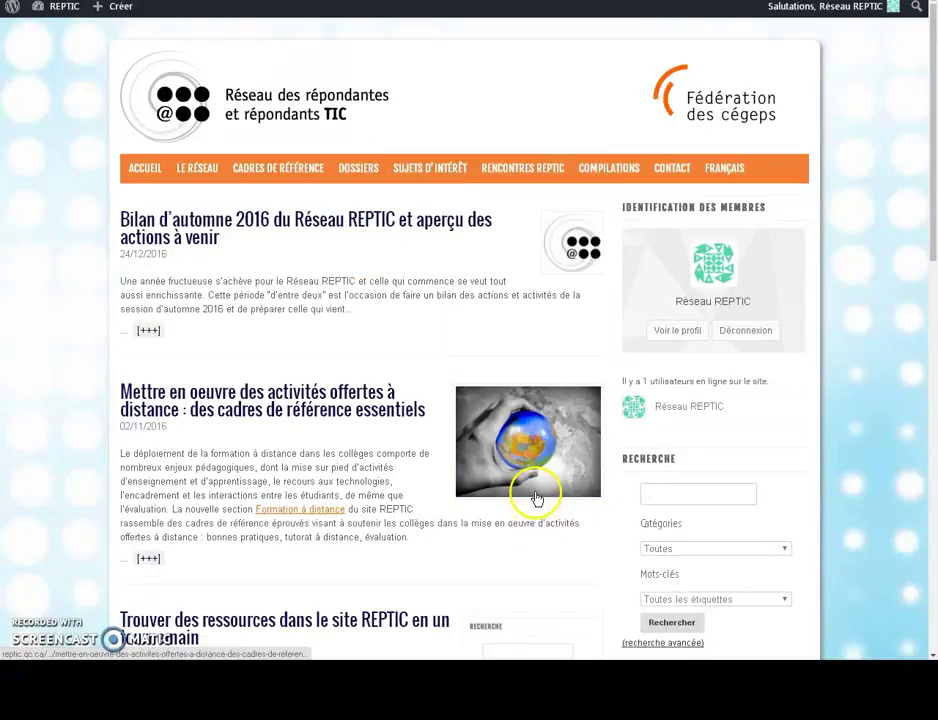
pyautogui.moveTo(391, 226)
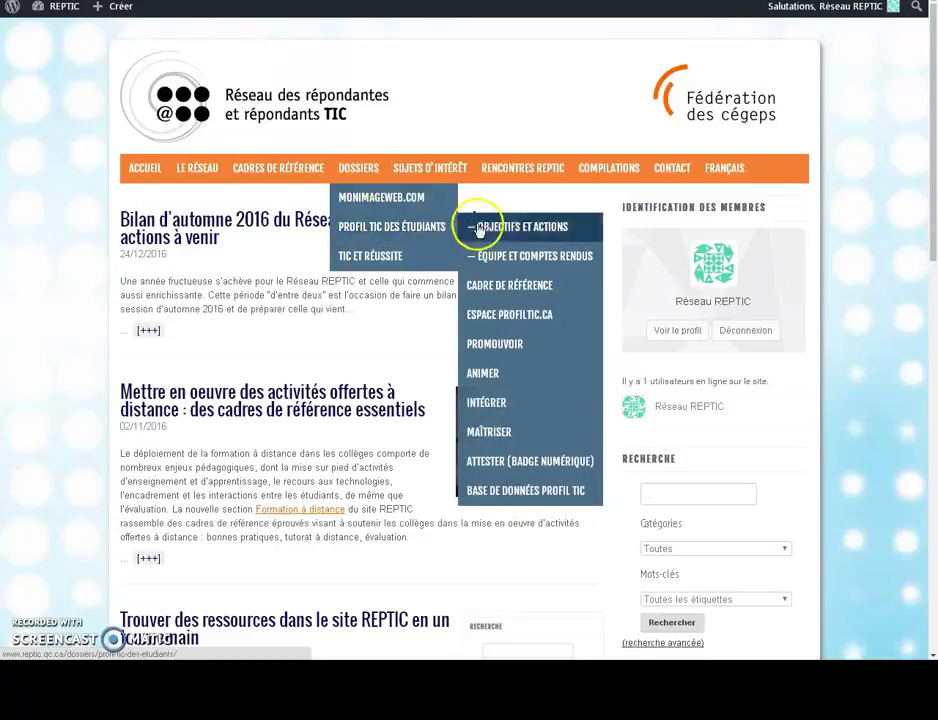
pyautogui.click(513, 491)
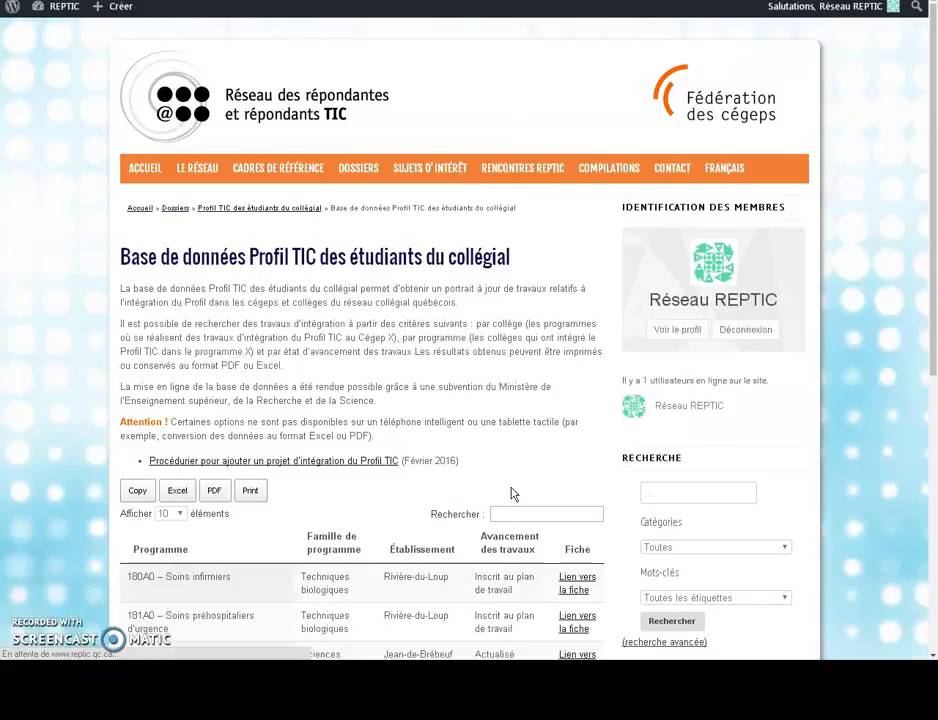
# - Search the database for 'vis' to confirm only Rivière-du-Loup Arts visuels remains
pyautogui.click(504, 511)
pyautogui.write('vis')
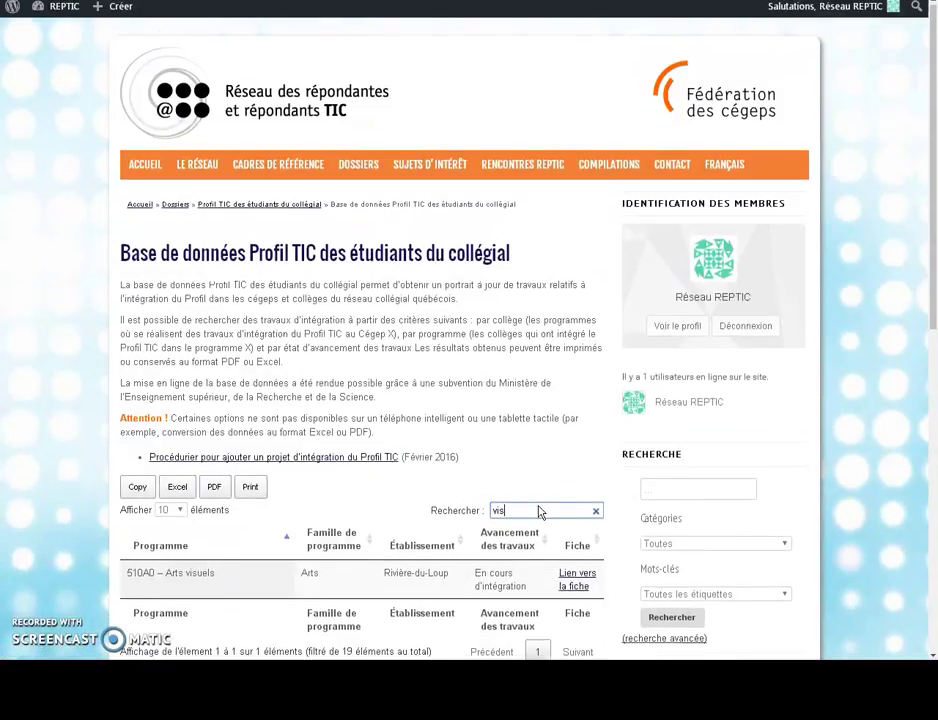
pyautogui.scroll(-1, 540, 510)
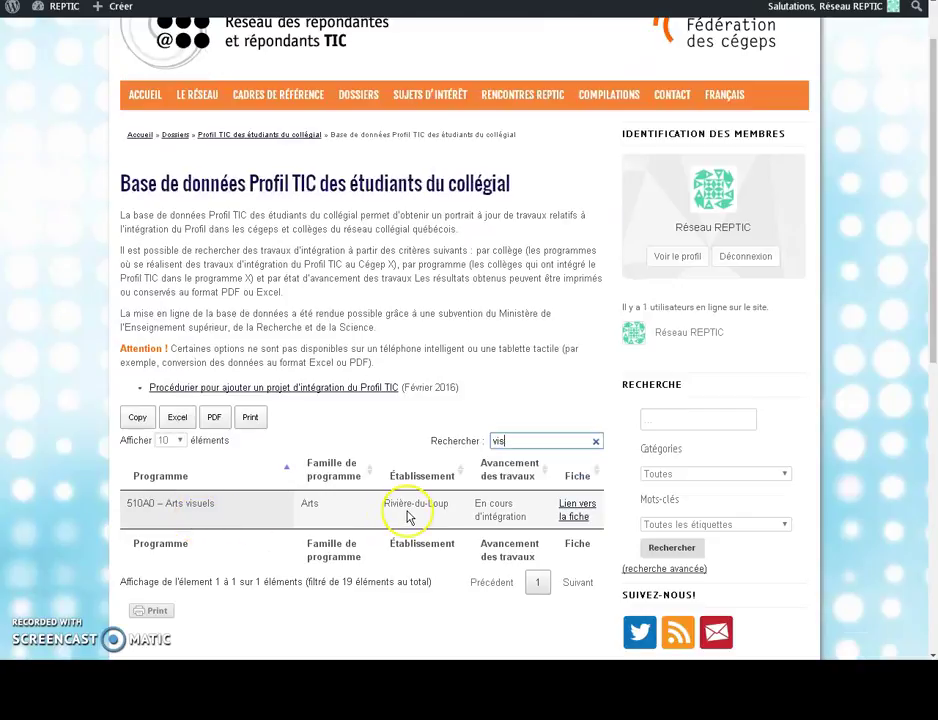